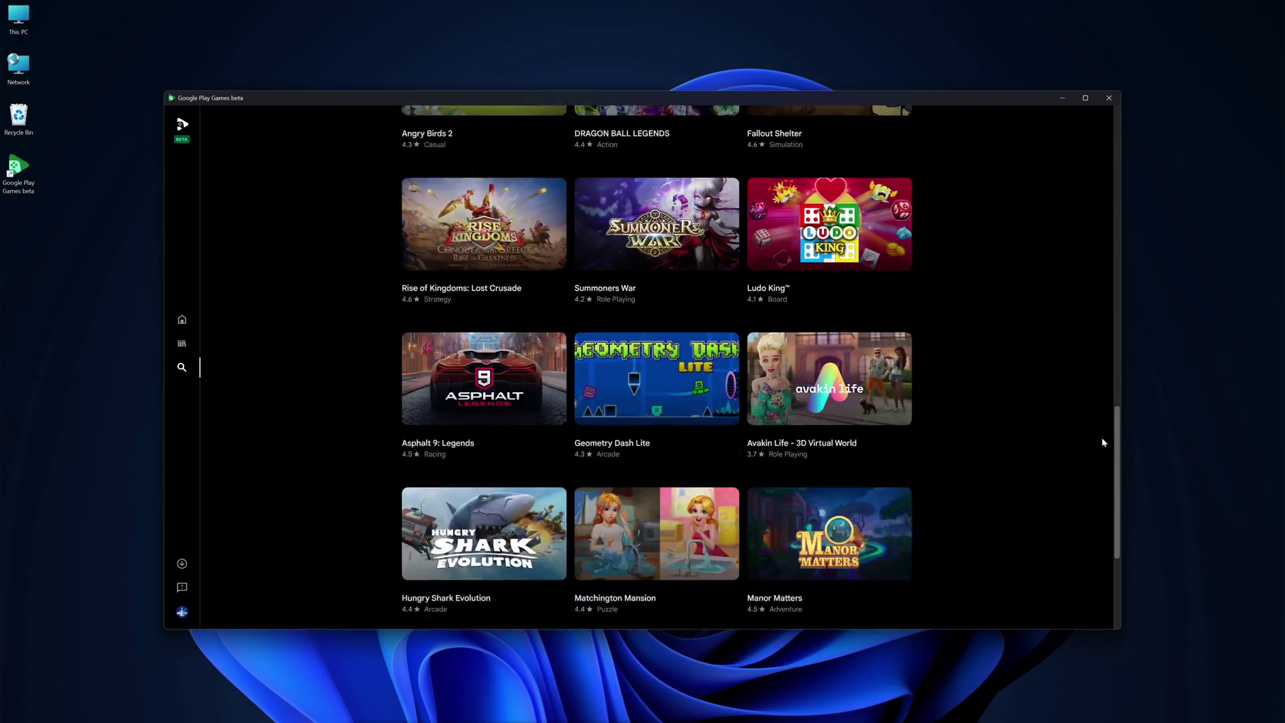
left_click_drag(1104, 442, 1117, 564)
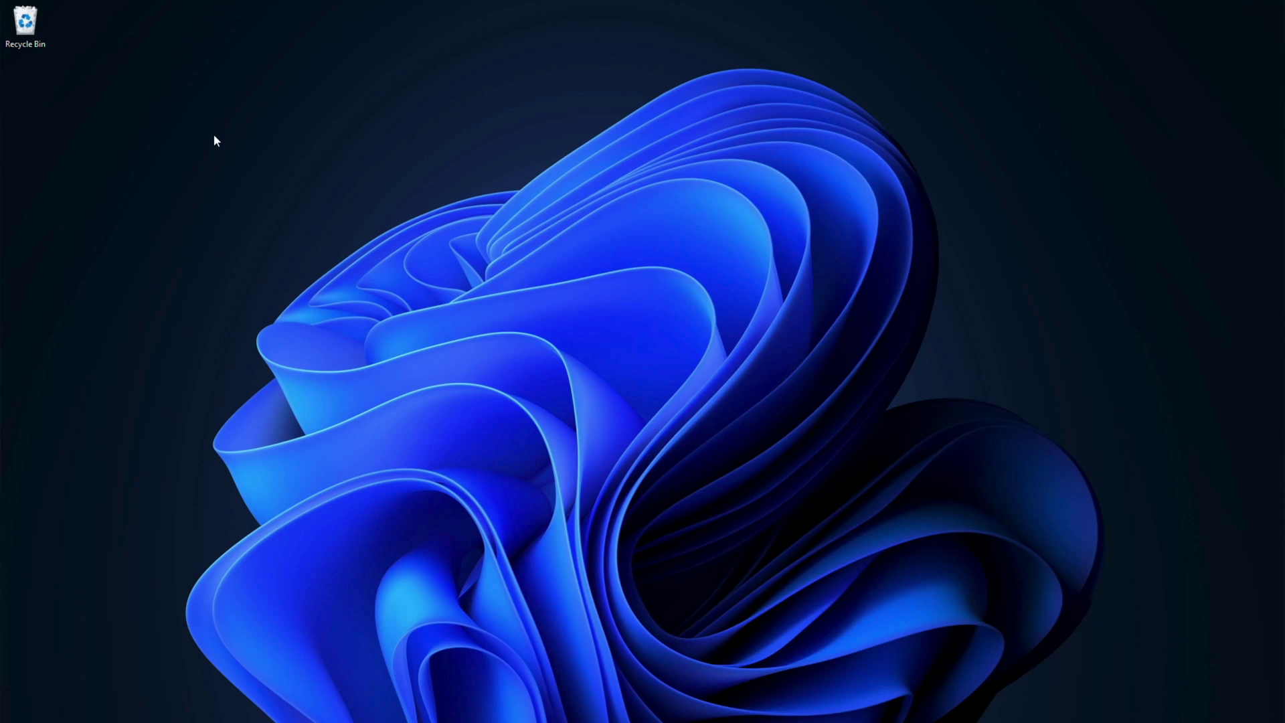
Open the Windows theme settings from the desktop and go on to the Windows activation page.
right_click(214, 135)
left_click(261, 266)
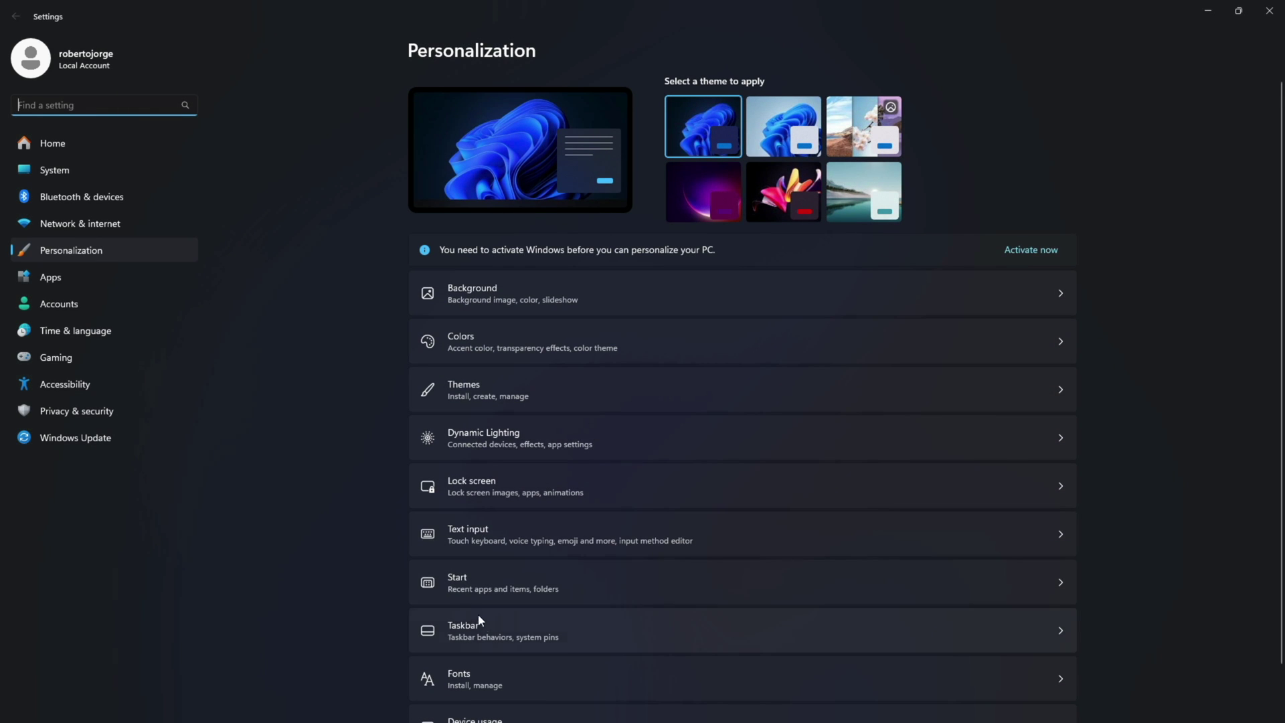
left_click(486, 399)
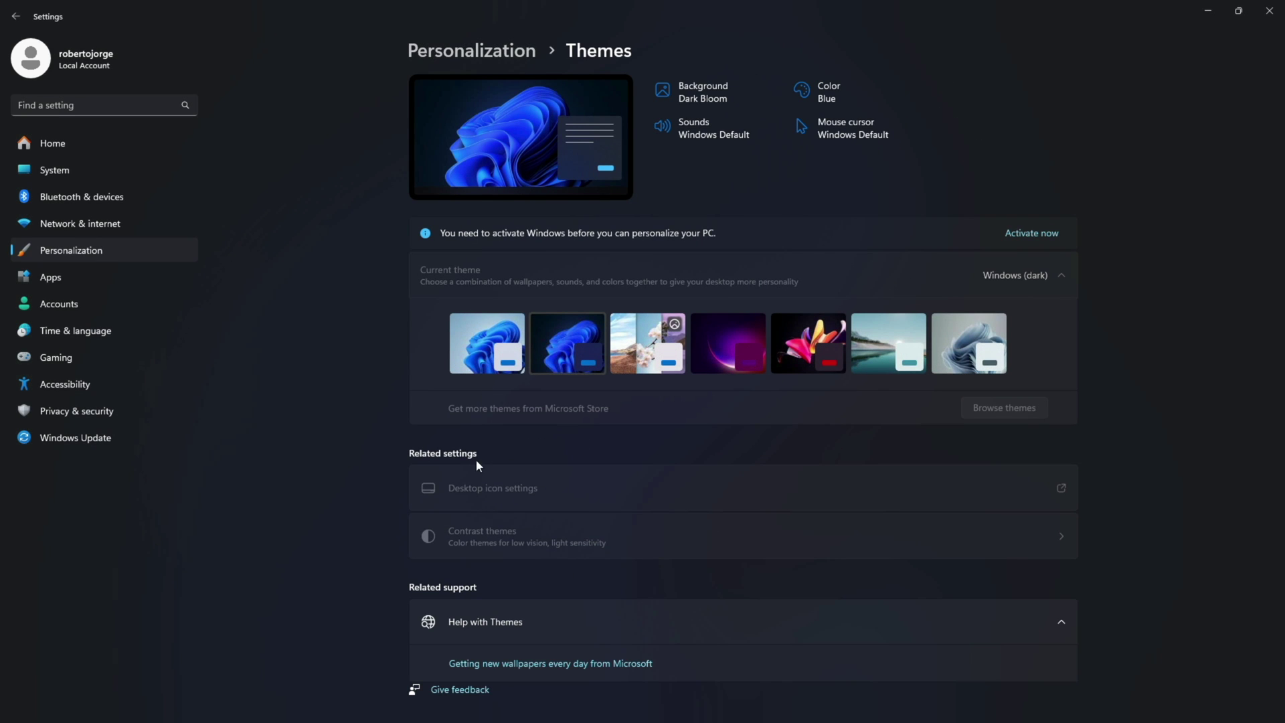
left_click(1040, 233)
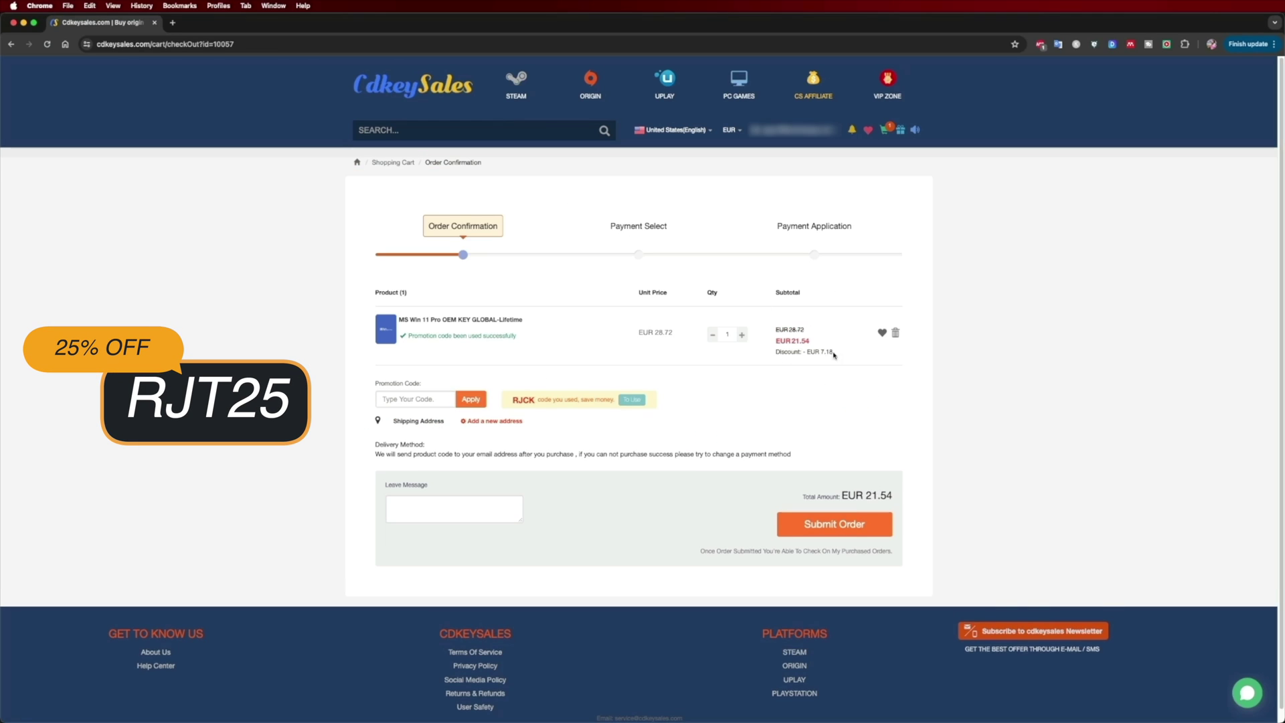
Submit the order for the MS Win 11 Pro OEM key on Cdkeysales and copy the delivered product key.
left_click(834, 524)
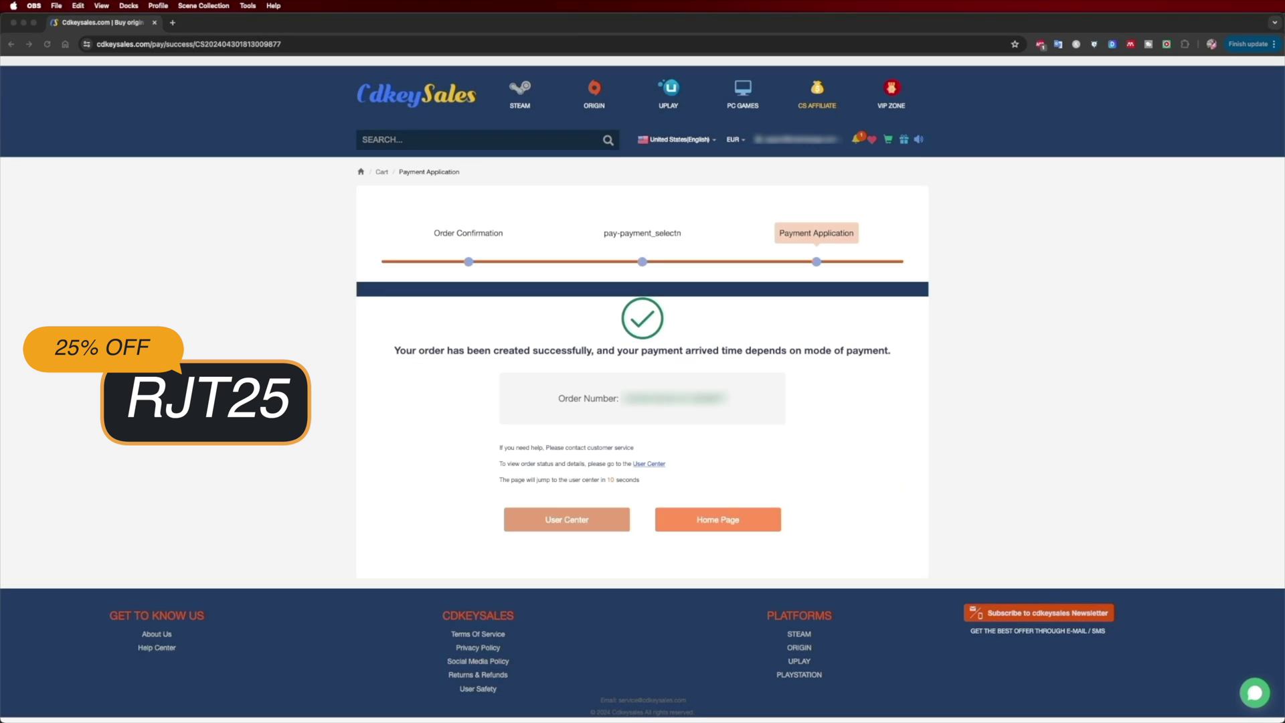
left_click_drag(639, 544, 689, 548)
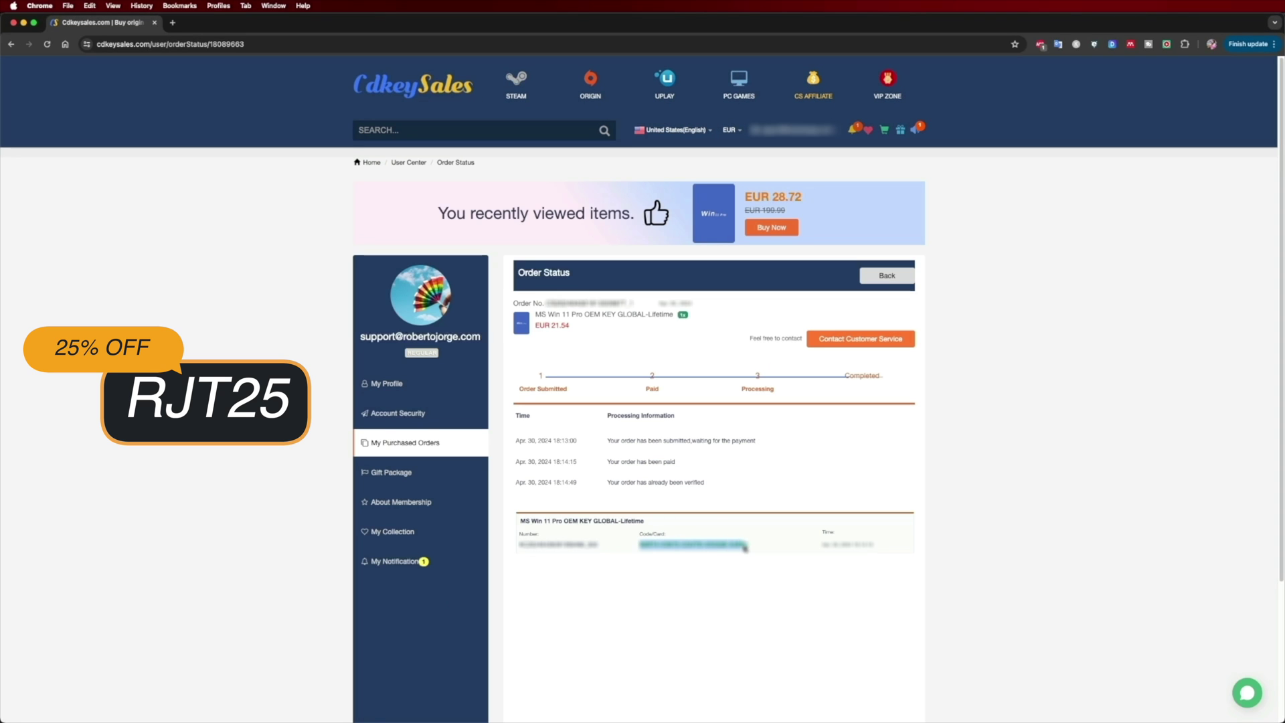
right_click(711, 548)
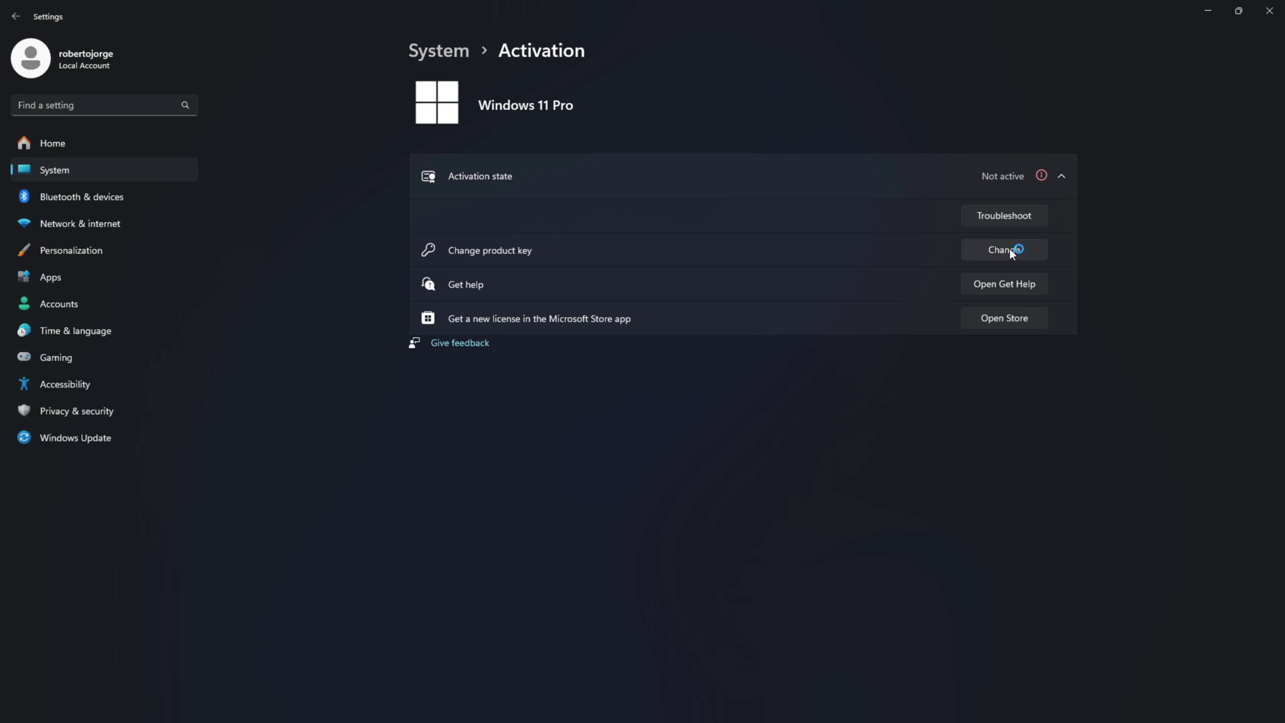
Change the Windows product key by pasting the purchased licence key, and activate Windows with it.
left_click(1004, 250)
key("ctrl+v")
left_click(755, 430)
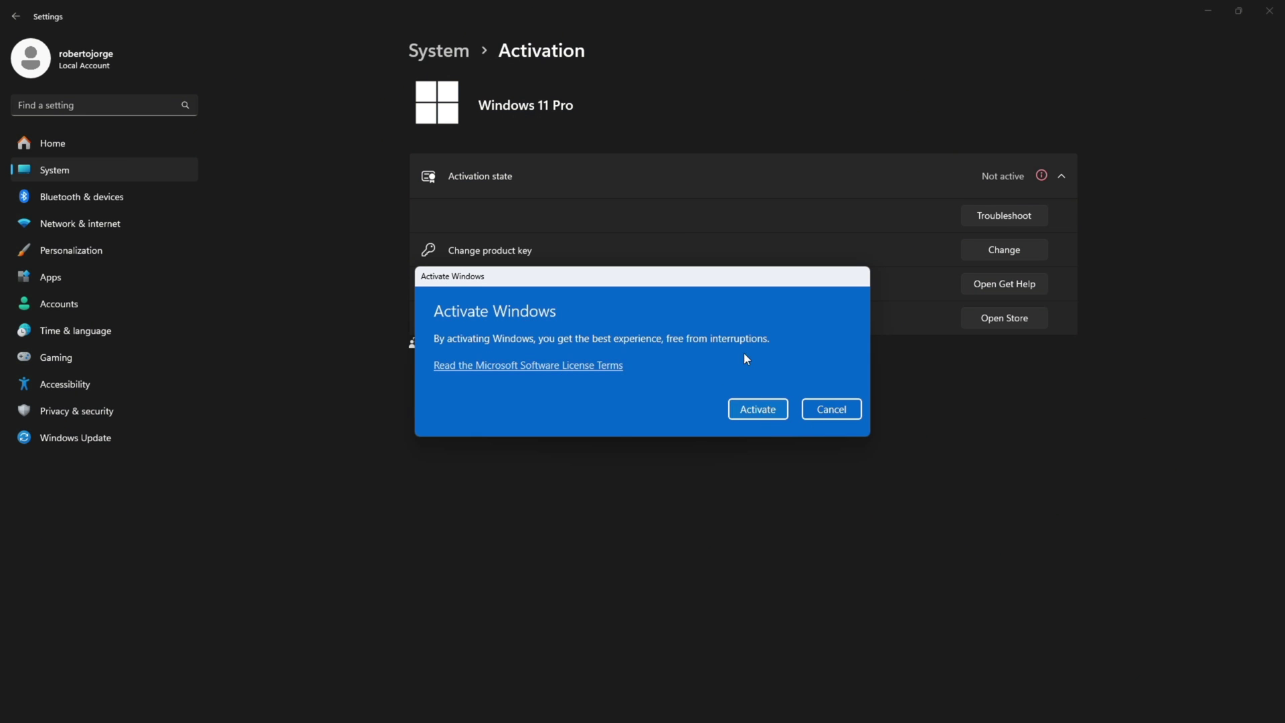
left_click(838, 400)
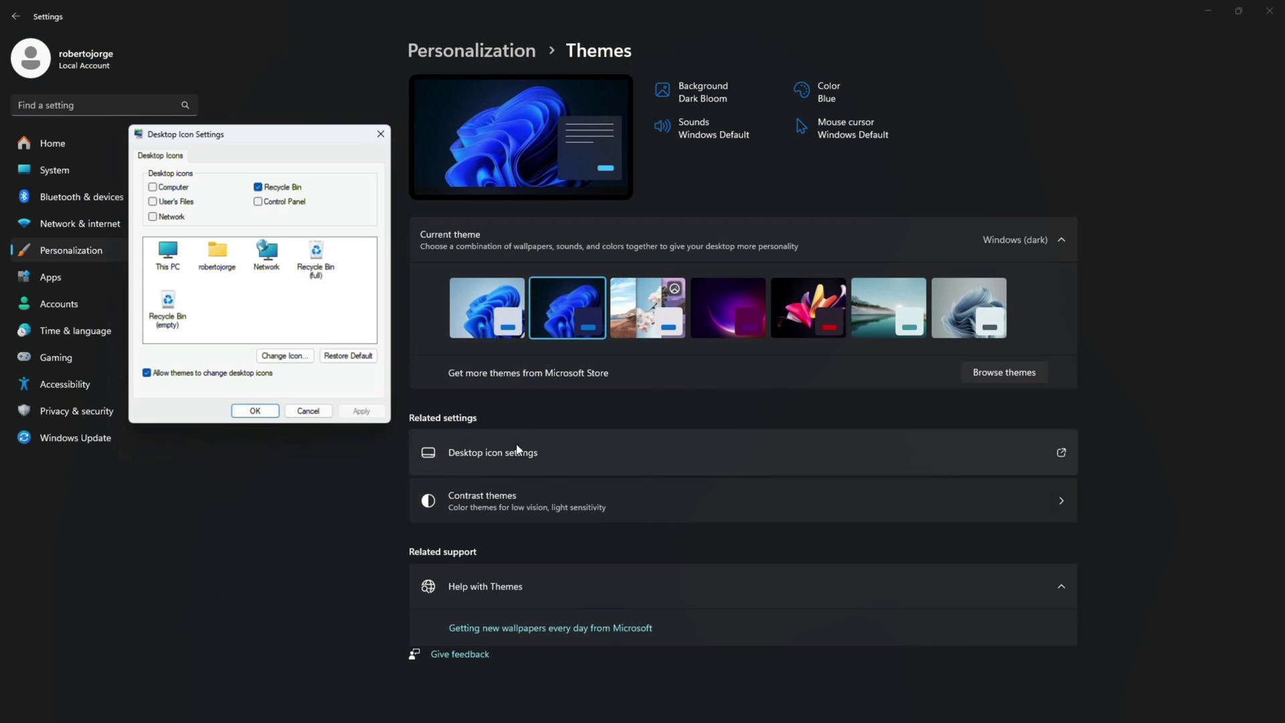
Enable the Computer icon in the desktop icon settings and minimise Settings to return to the desktop.
left_click(152, 186)
left_click(1209, 10)
right_click(101, 56)
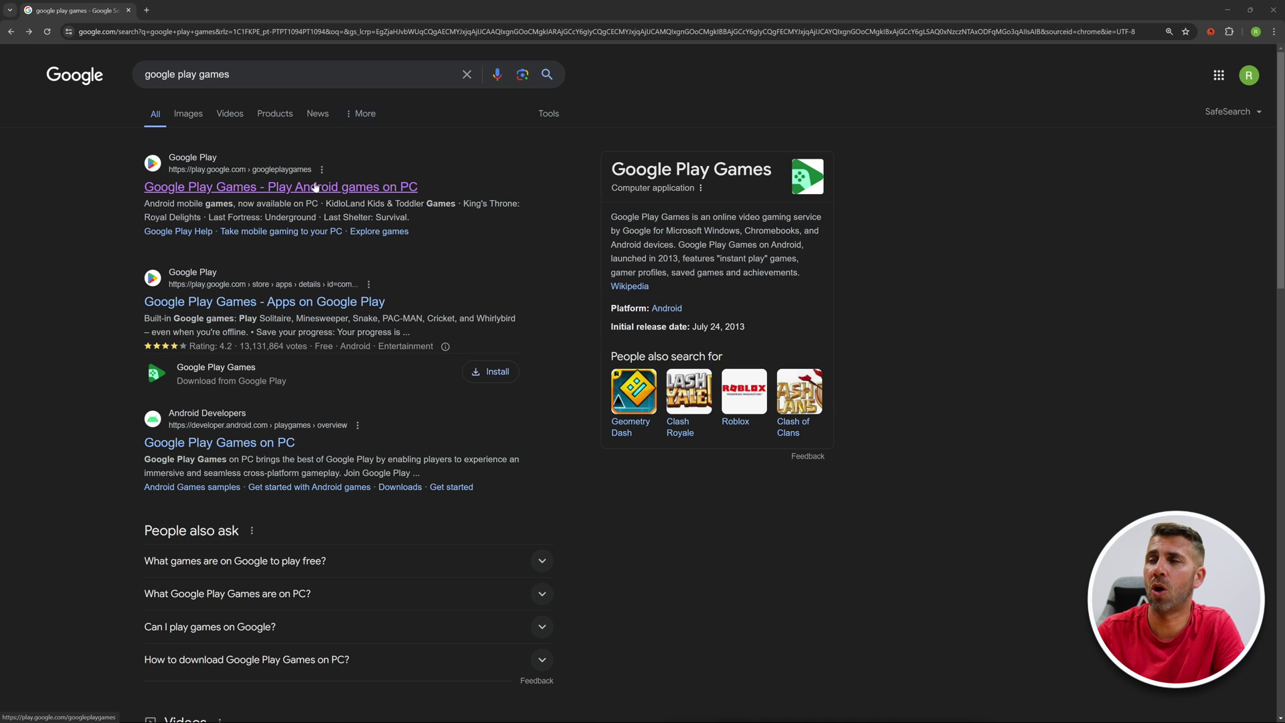
Open the official Google Play Games page for PC from the Google results and look over its introduction.
left_click(293, 187)
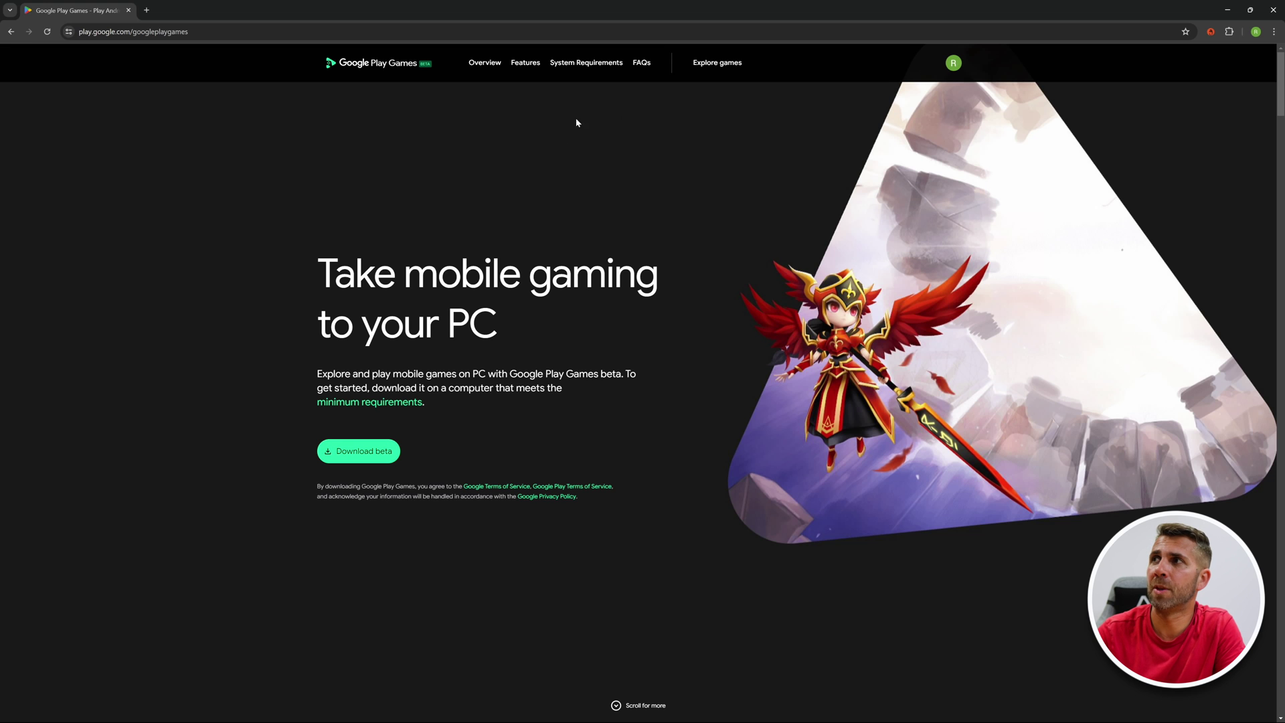
scroll(576, 122, "down", 9)
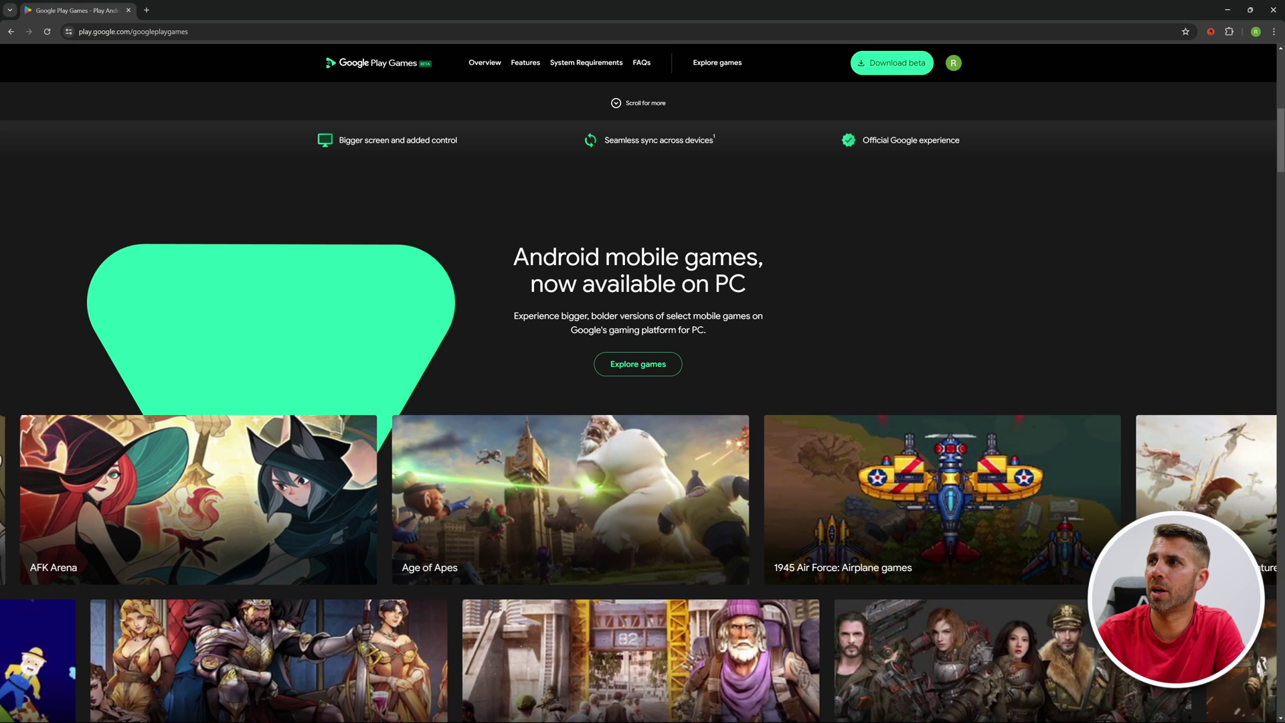
scroll(636, 284, "up", 5)
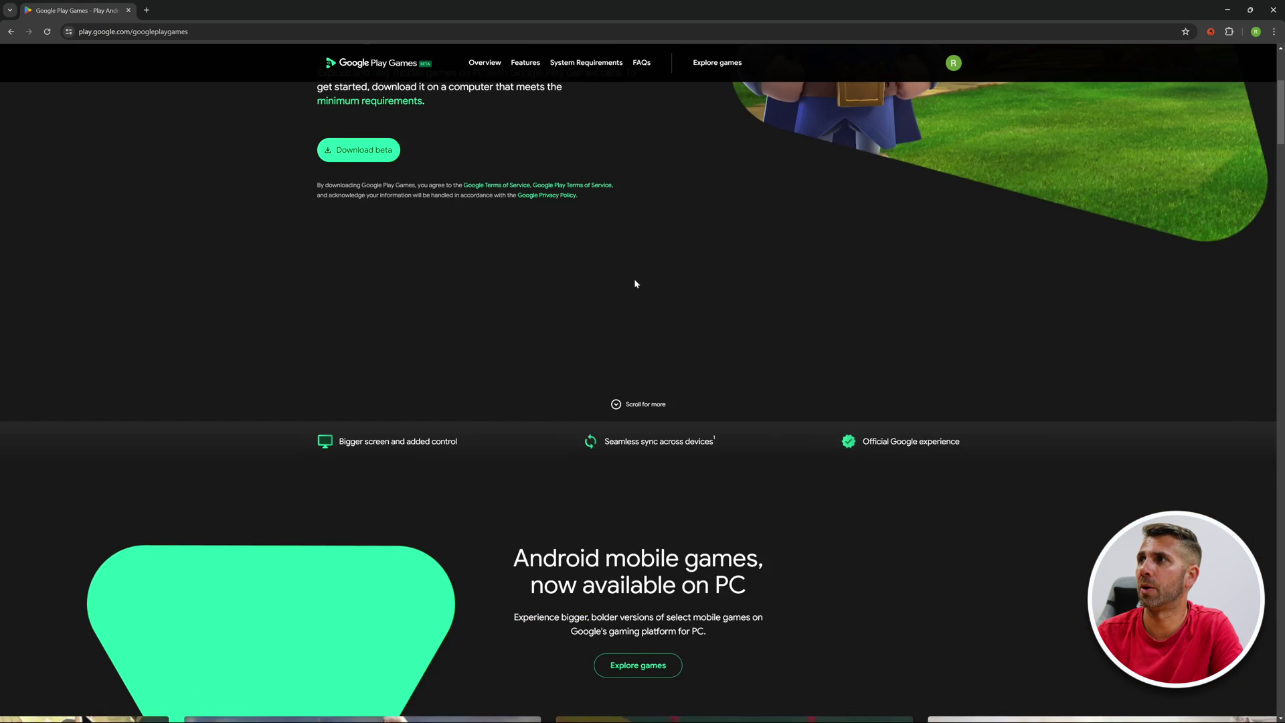
Check the minimum system requirements on the Google Play Games site and download the beta from that section.
scroll(636, 284, "up", 5)
left_click(581, 64)
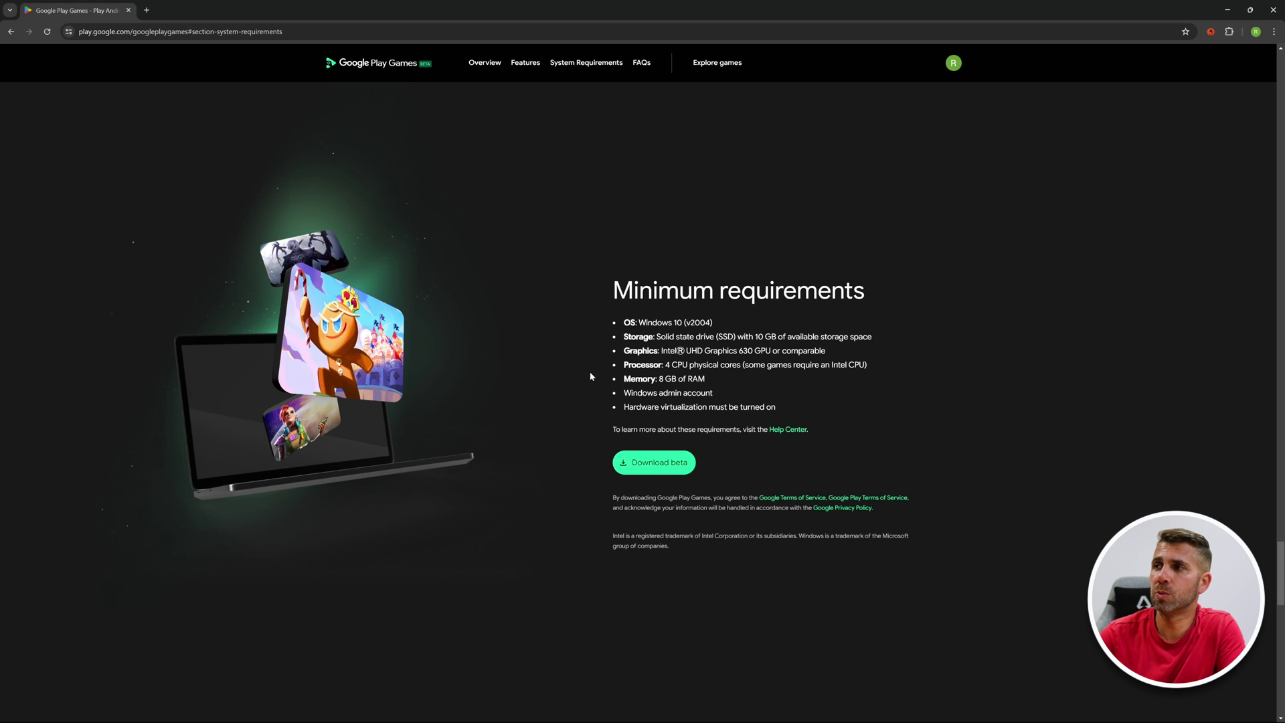
left_click(646, 462)
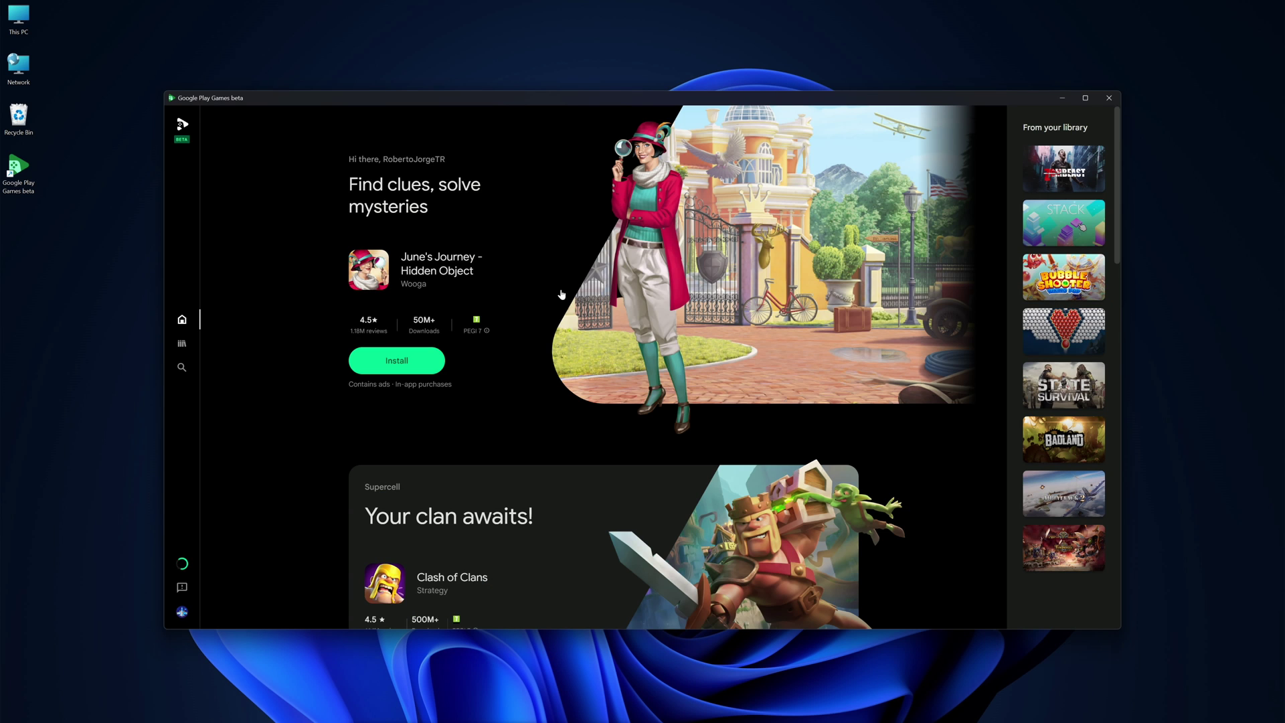
In Google Play Games beta, look through the featured games on the home page down to its end.
scroll(476, 417, "down", 15)
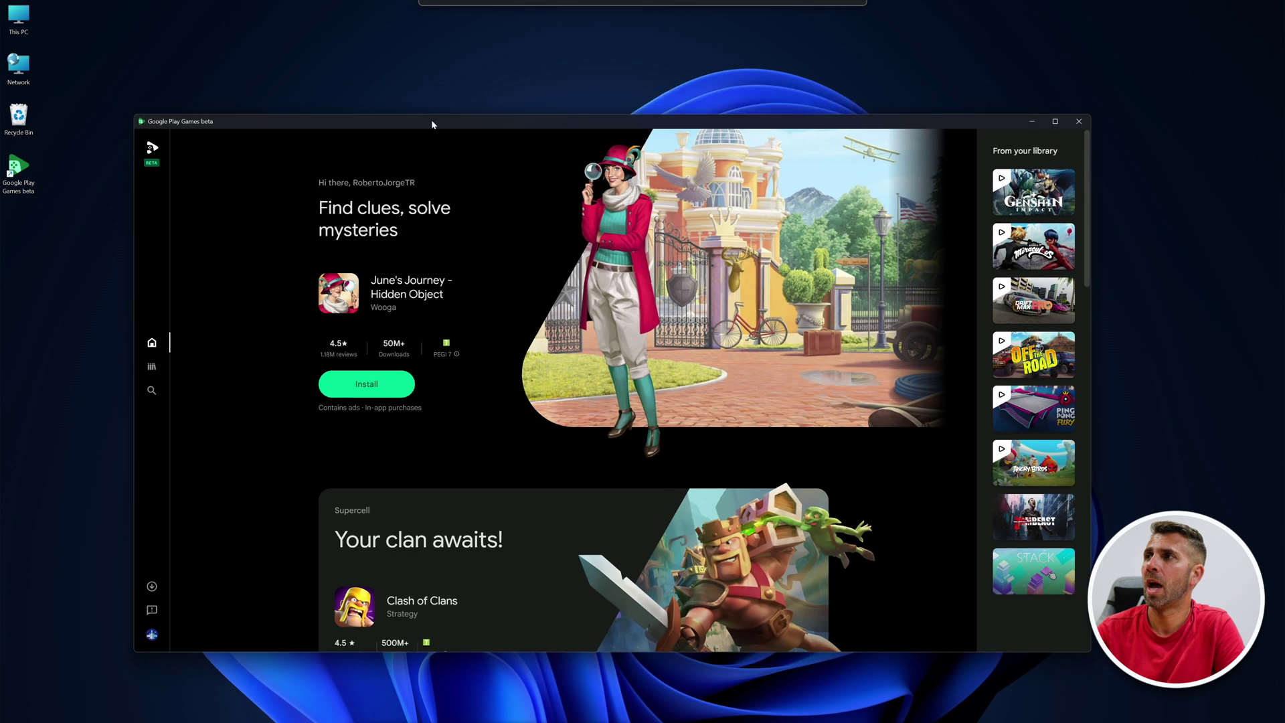
left_click_drag(431, 124, 454, 99)
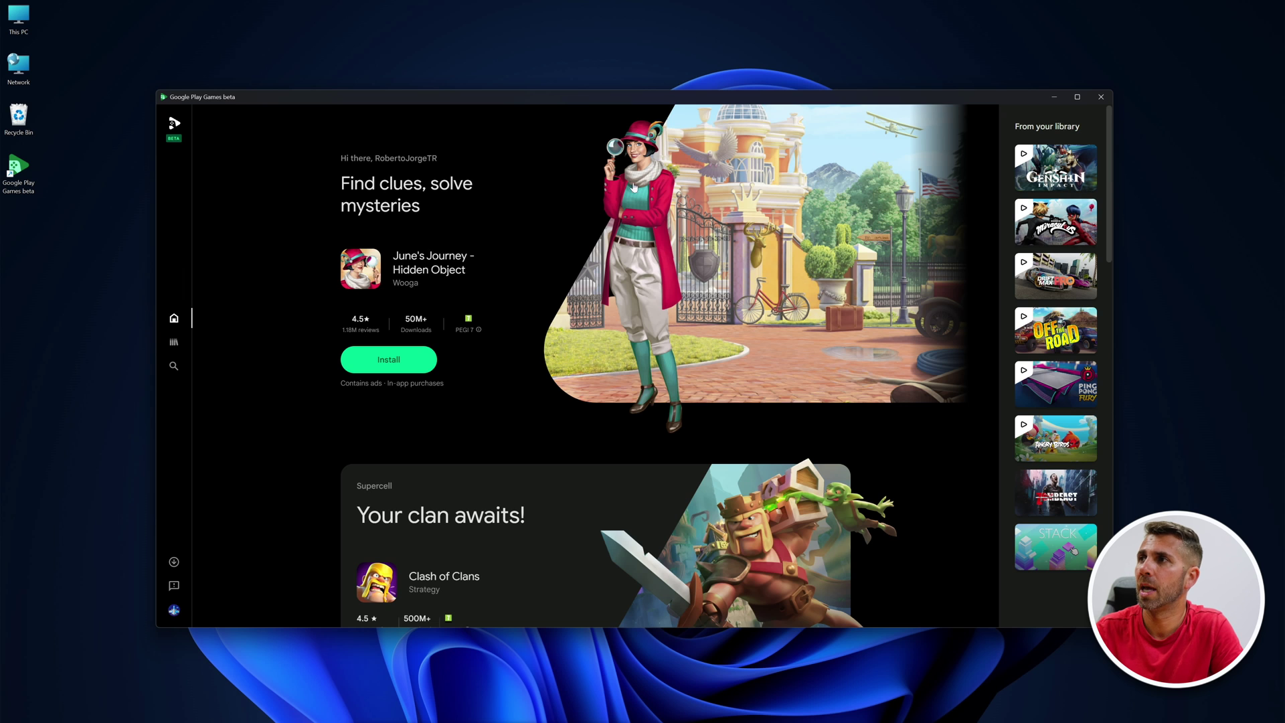
scroll(682, 315, "down", 7)
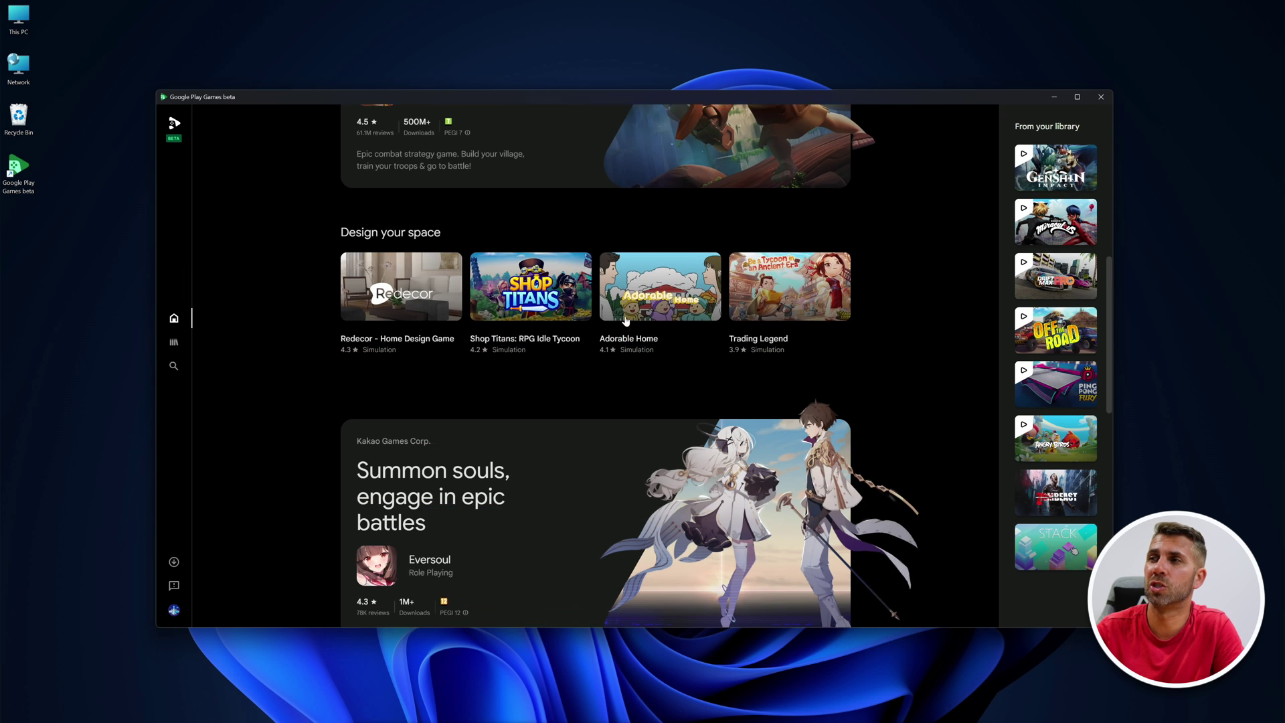
scroll(533, 309, "down", 7)
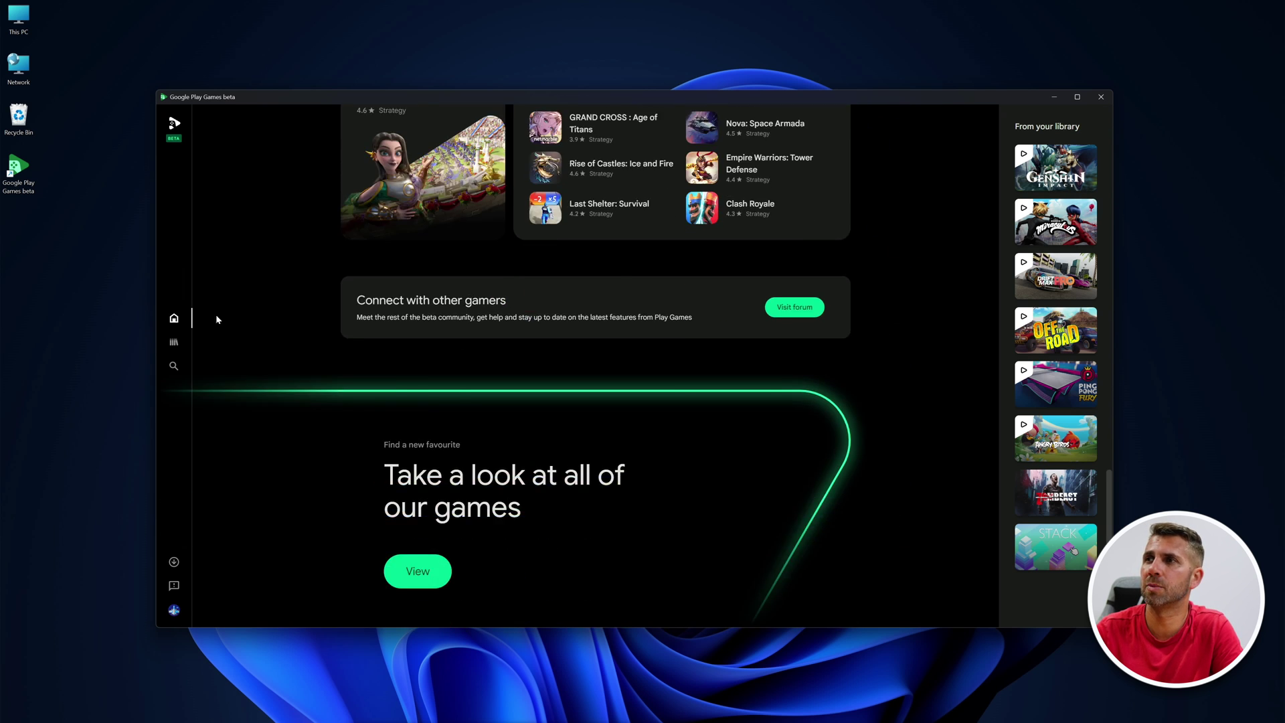
Open the game library and look through the installed and downloadable games.
left_click(174, 343)
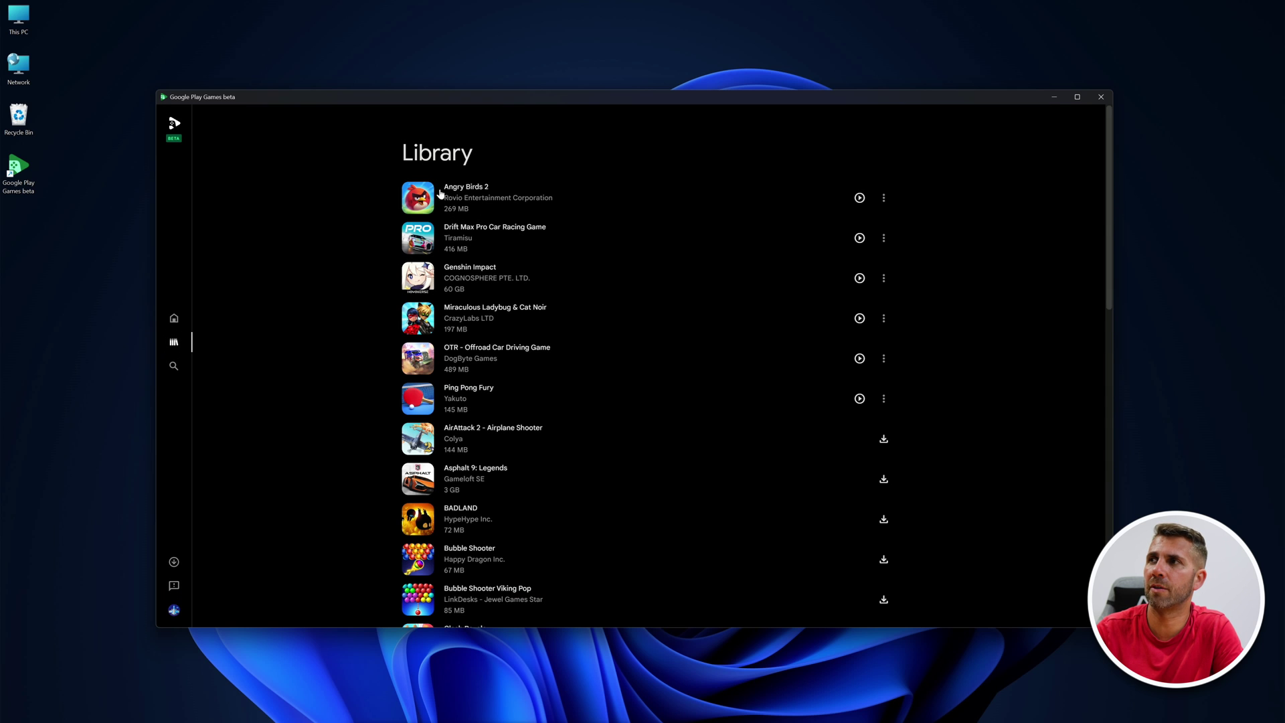
scroll(632, 418, "down", 2)
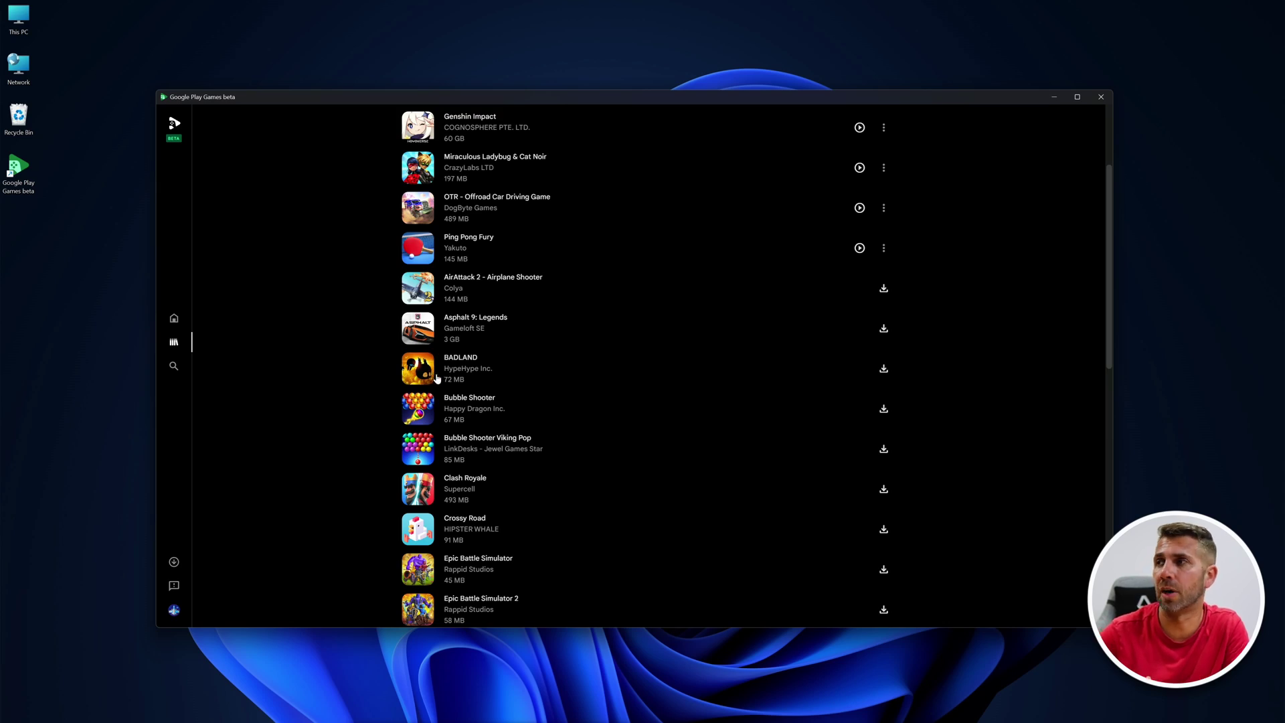
scroll(436, 378, "up", 2)
scroll(602, 381, "down", 2)
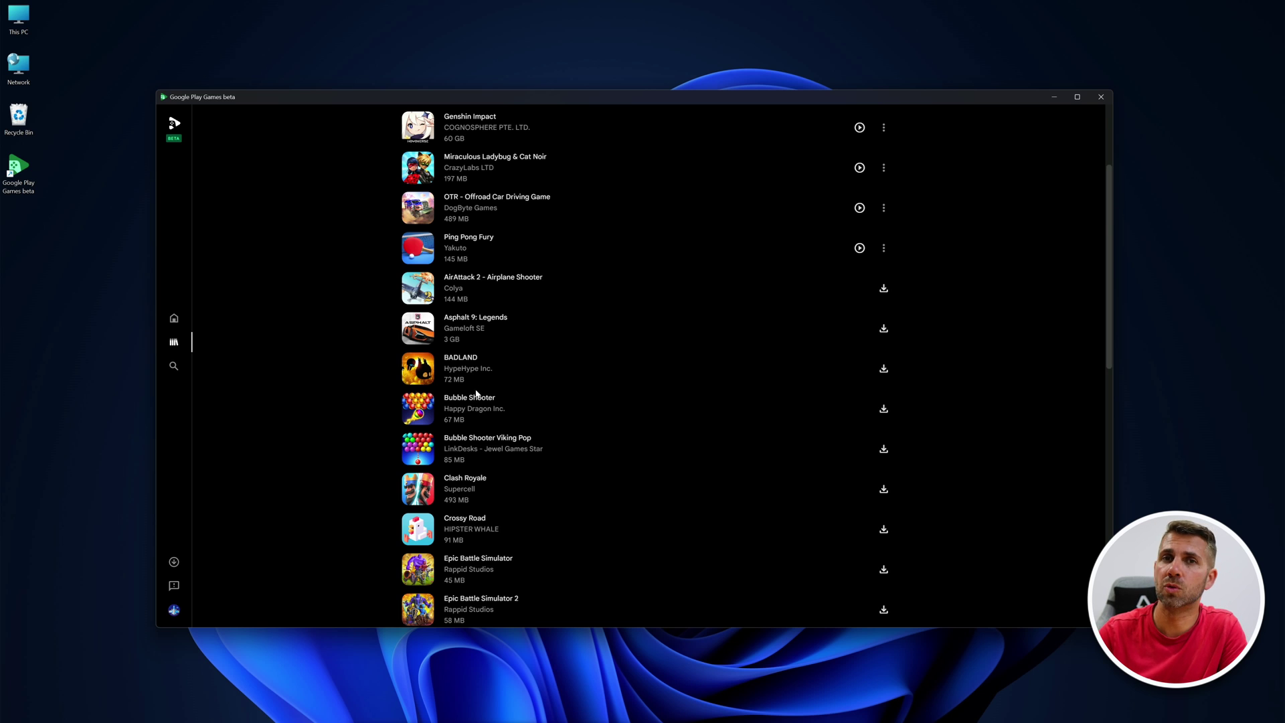
scroll(475, 393, "up", 3)
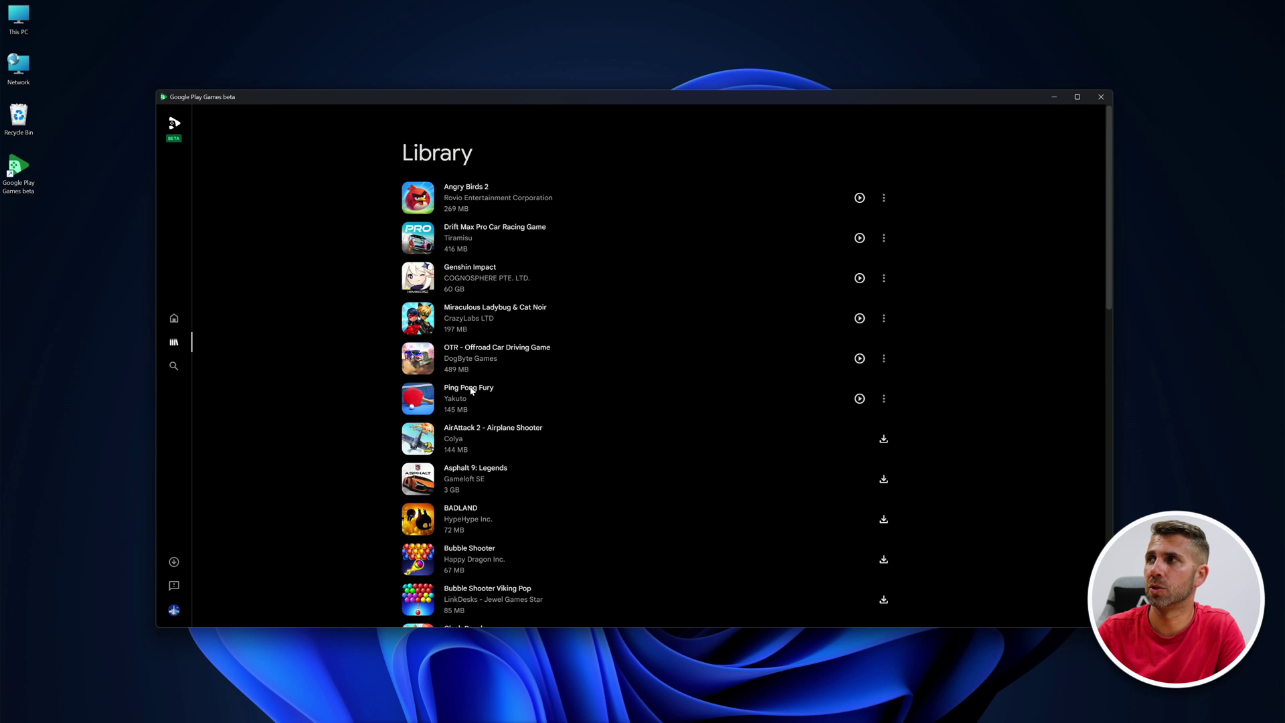
Open the Explore catalogue and look through the available games of all categories.
left_click(179, 368)
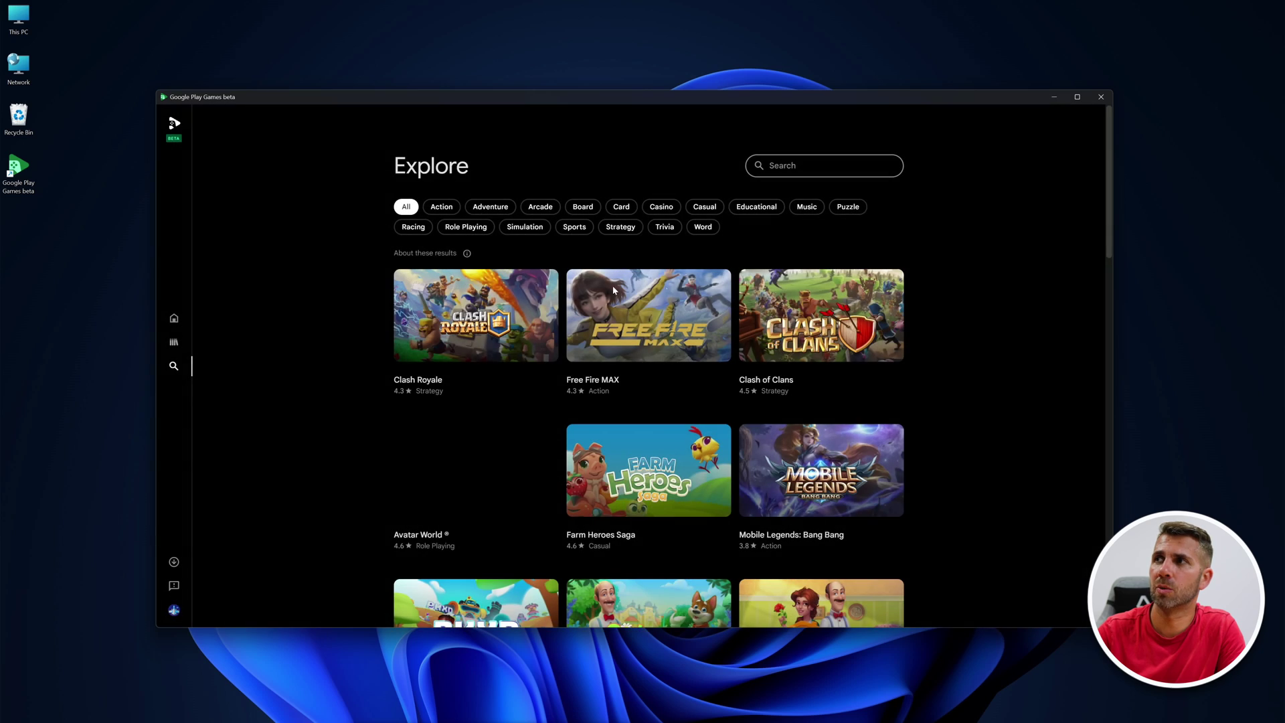
scroll(912, 390, "down", 3)
scroll(911, 389, "up", 3)
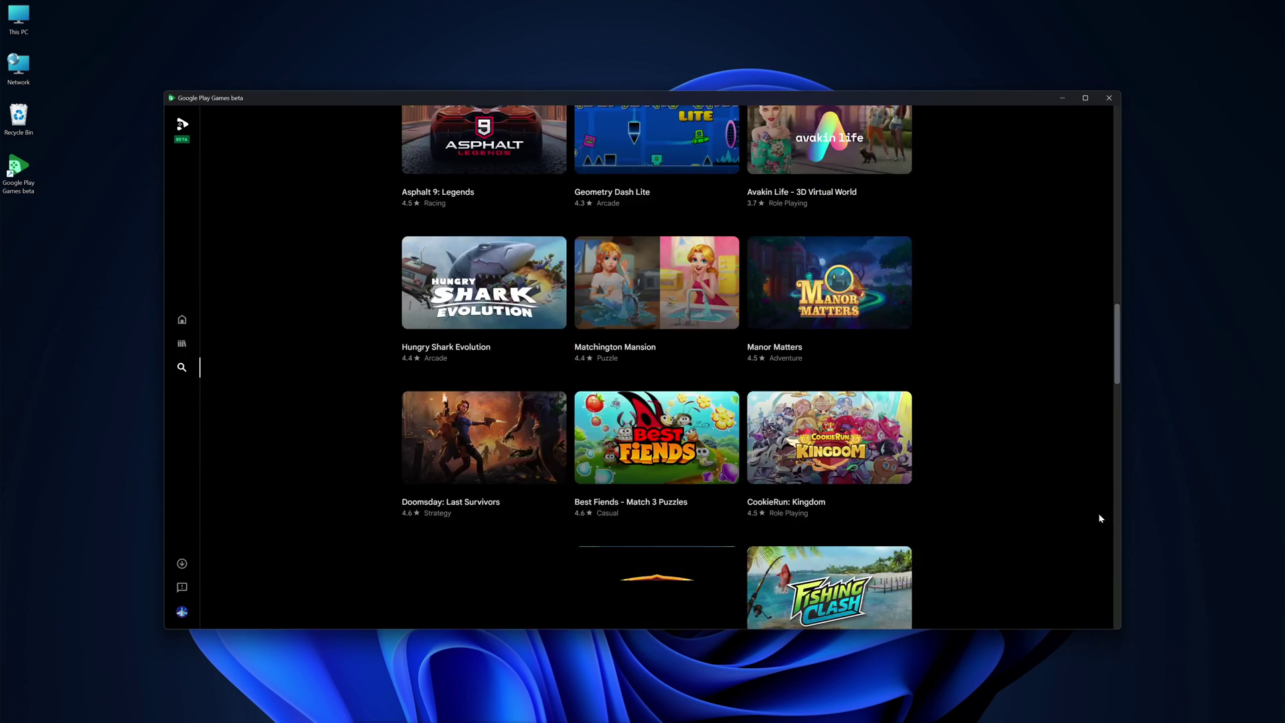
scroll(1109, 350, "down", 1)
left_click_drag(1109, 350, 1117, 592)
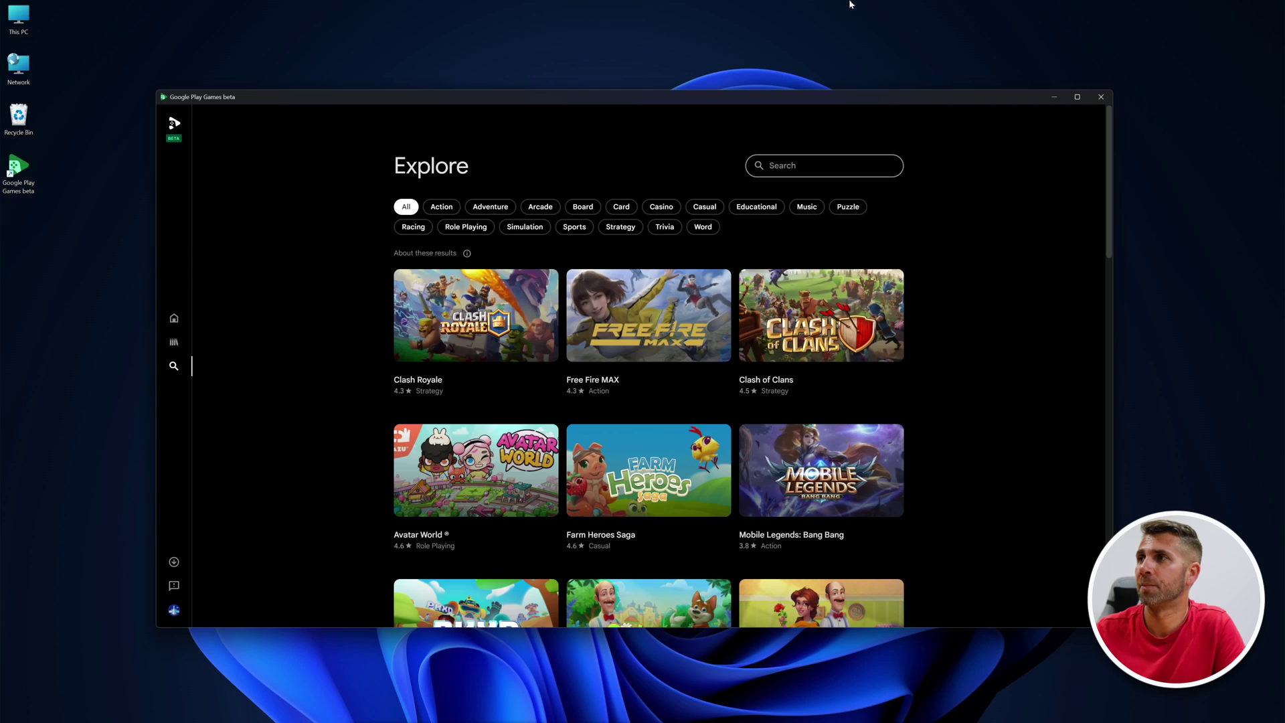
Filter the Explore catalogue by Adventure and by Board games, and activate the game search field.
left_click(492, 208)
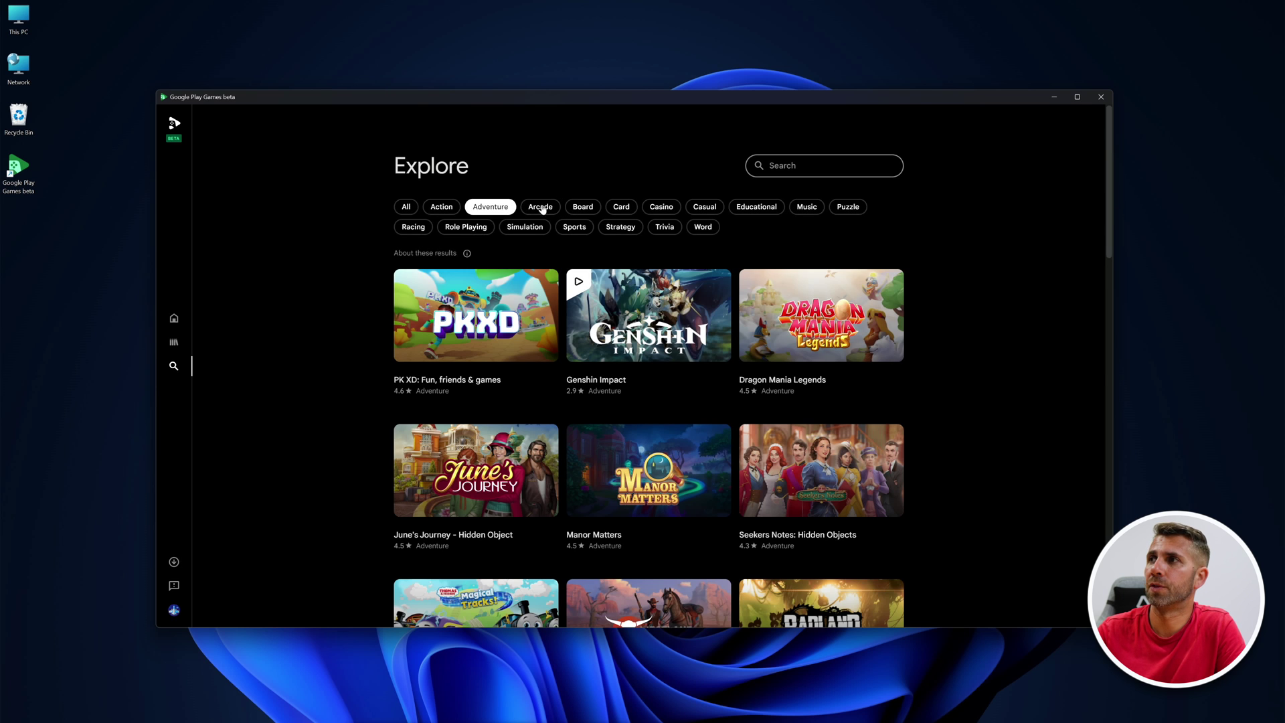
left_click(583, 207)
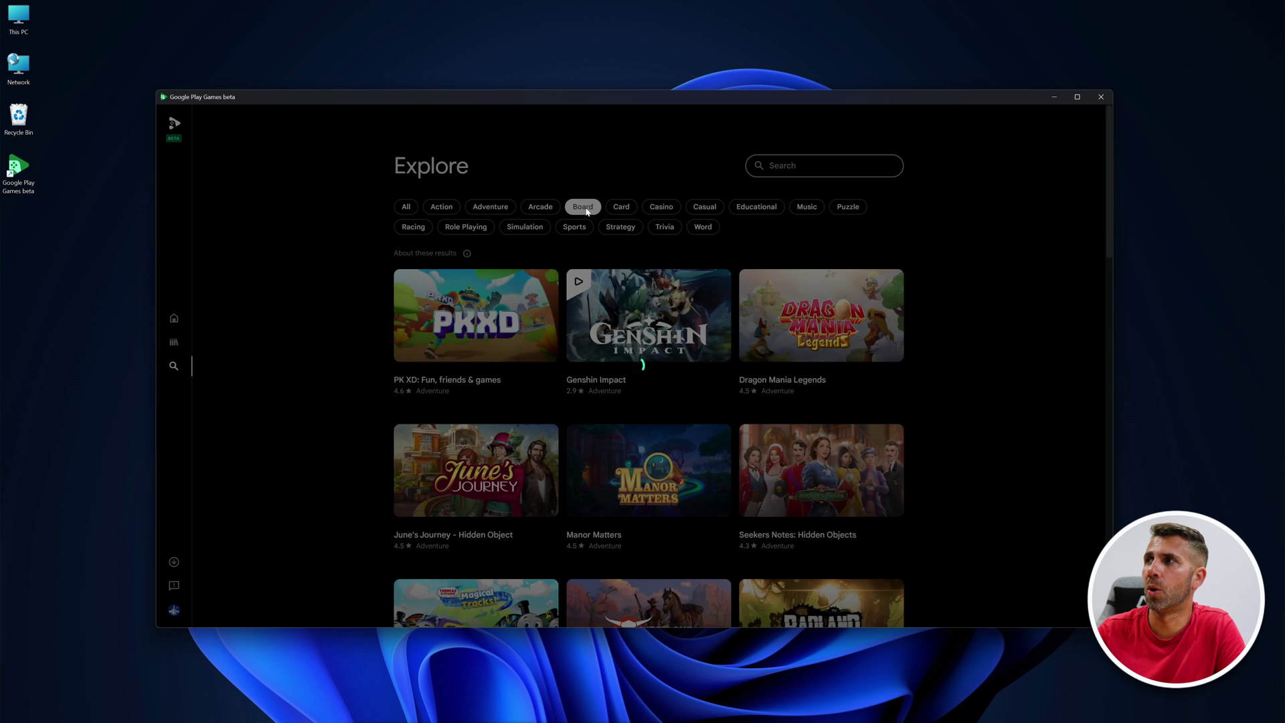
left_click(890, 166)
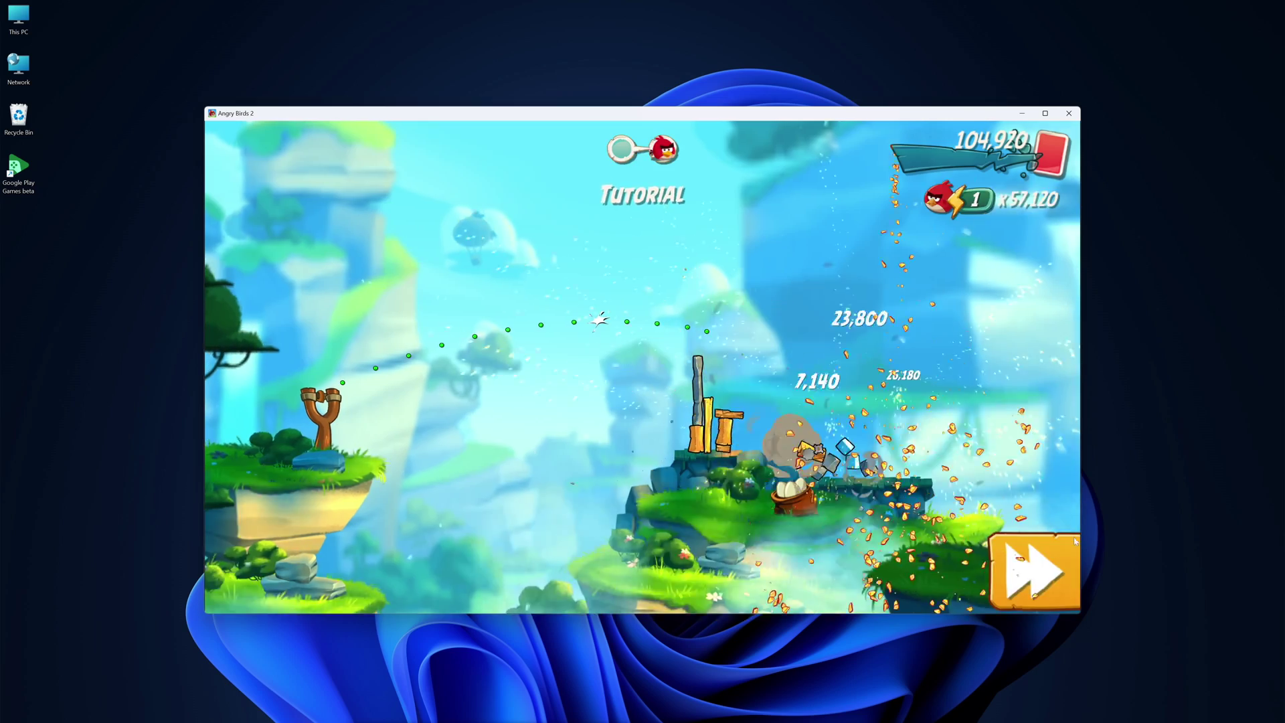
Finish the tutorial level in Angry Birds 2 and launch red birds at the towers of the following level.
left_click(1034, 566)
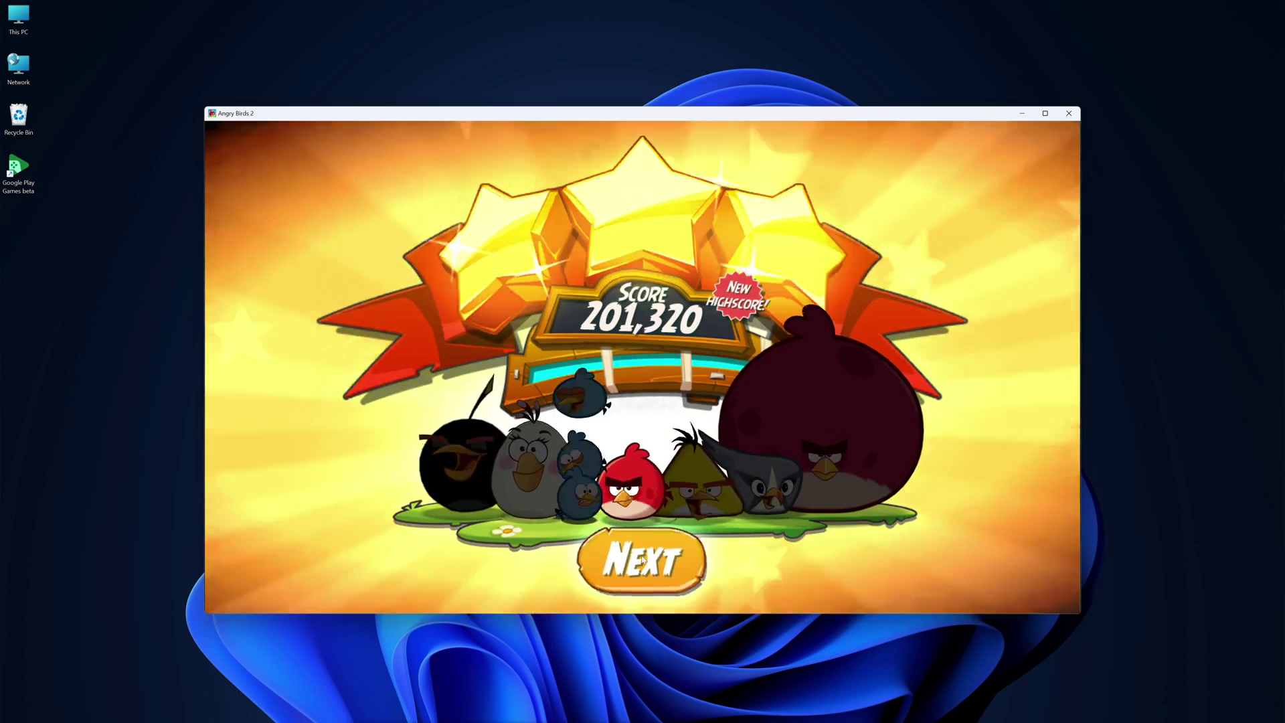
left_click(643, 561)
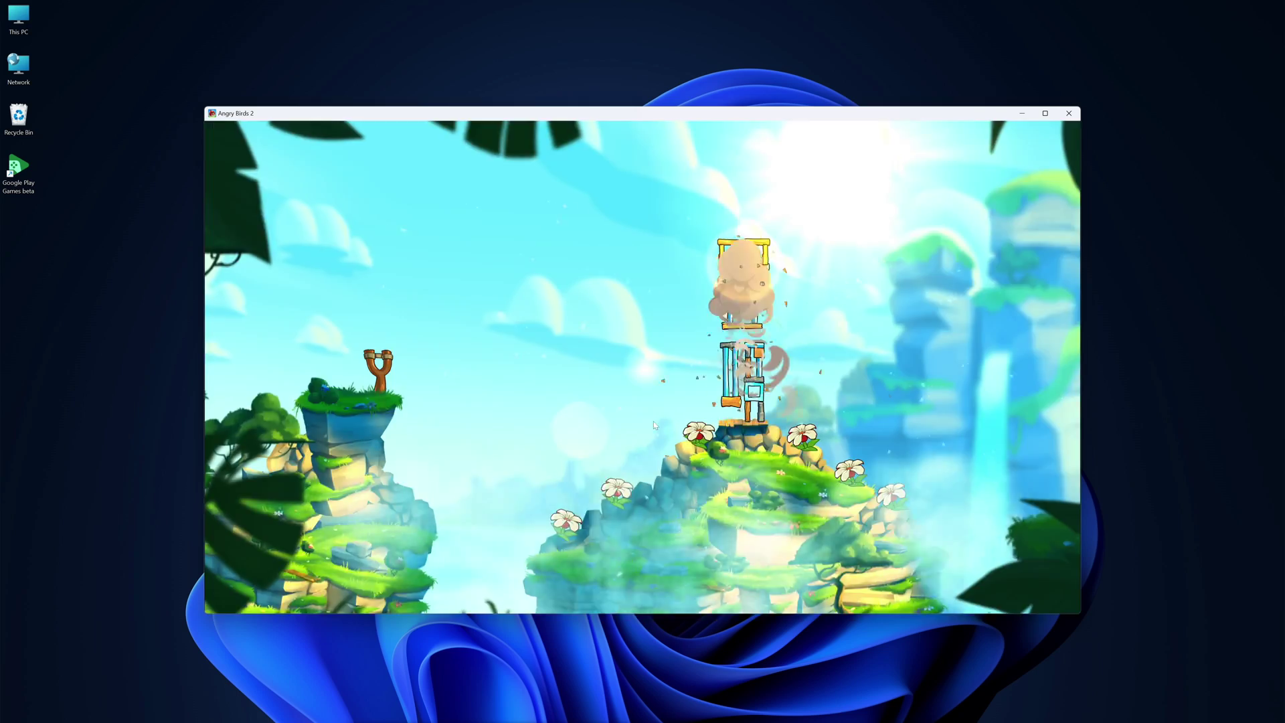
left_click_drag(379, 372, 240, 444)
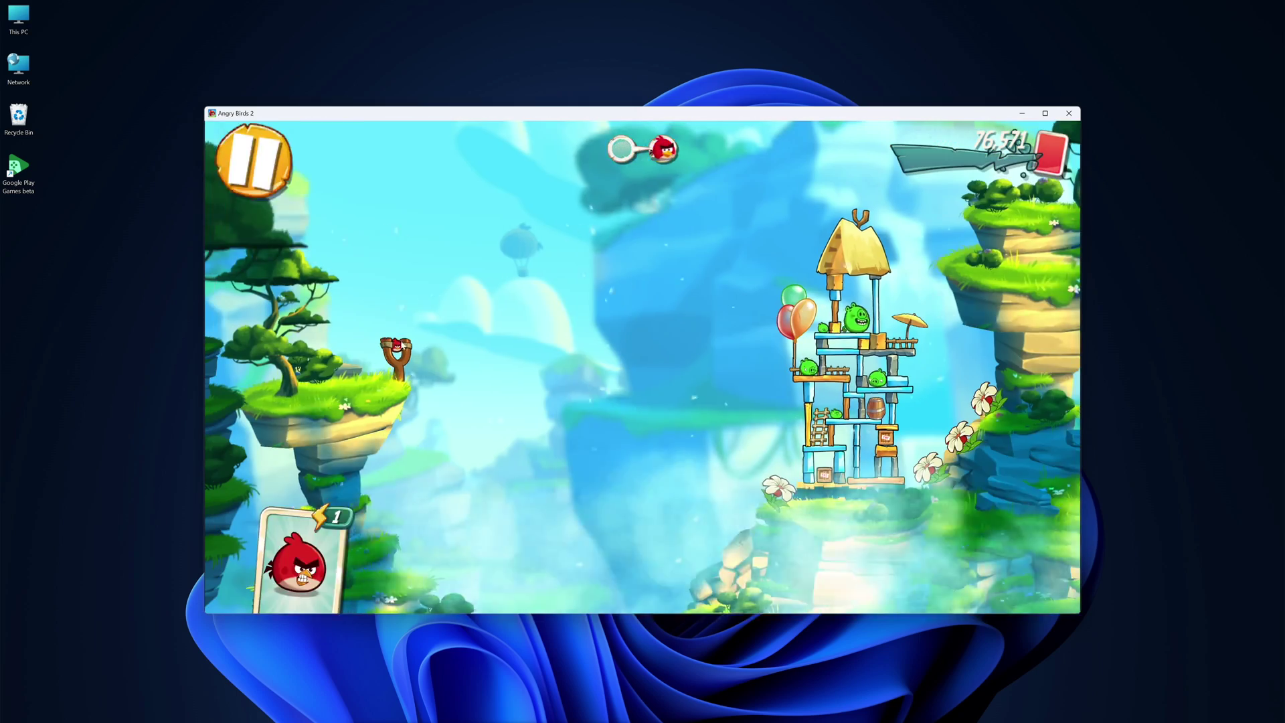
left_click_drag(391, 355, 221, 414)
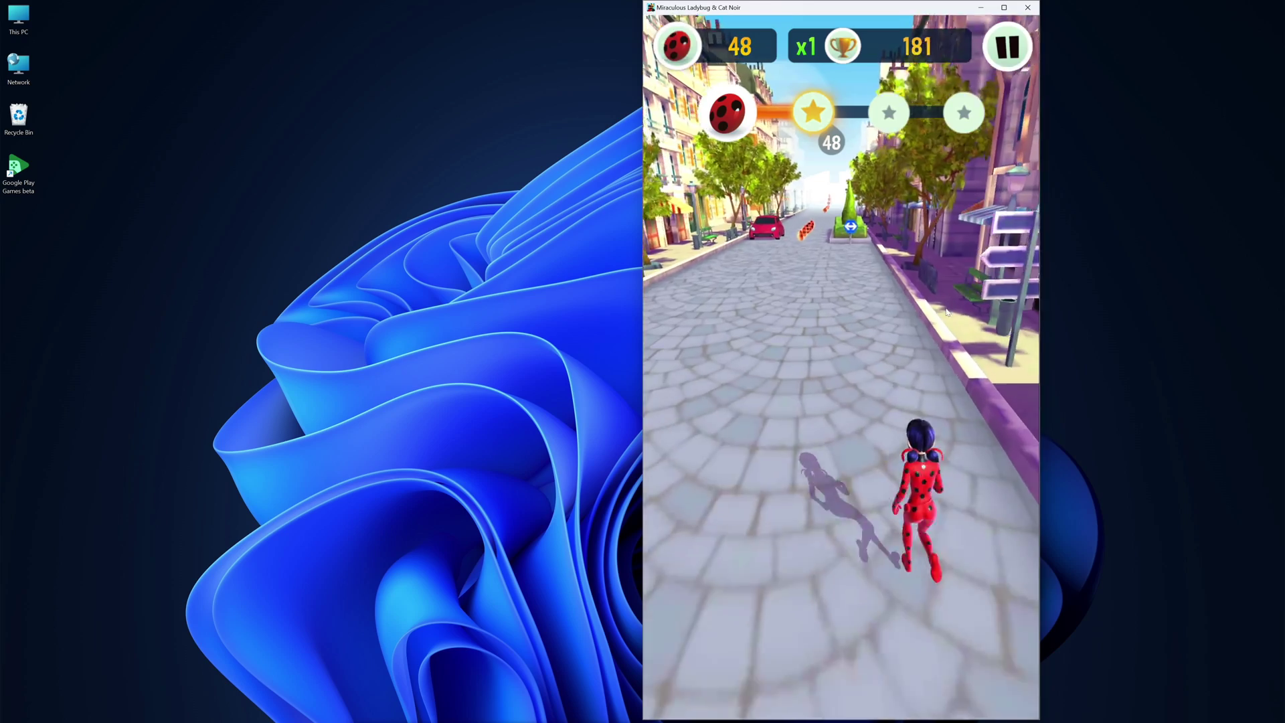
Switch to Miraculous Ladybug & Cat Noir and steer the running heroine toward the left-hand lanes.
left_click_drag(945, 311, 857, 302)
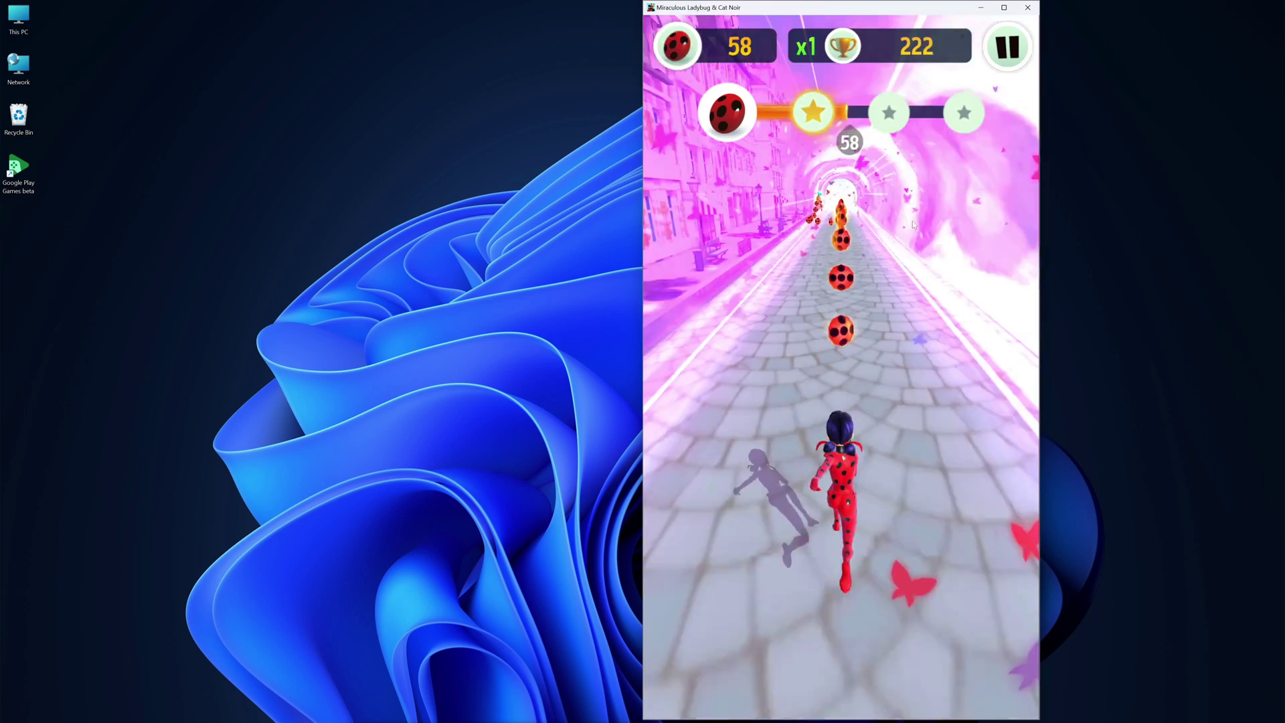
left_click_drag(856, 339, 555, 307)
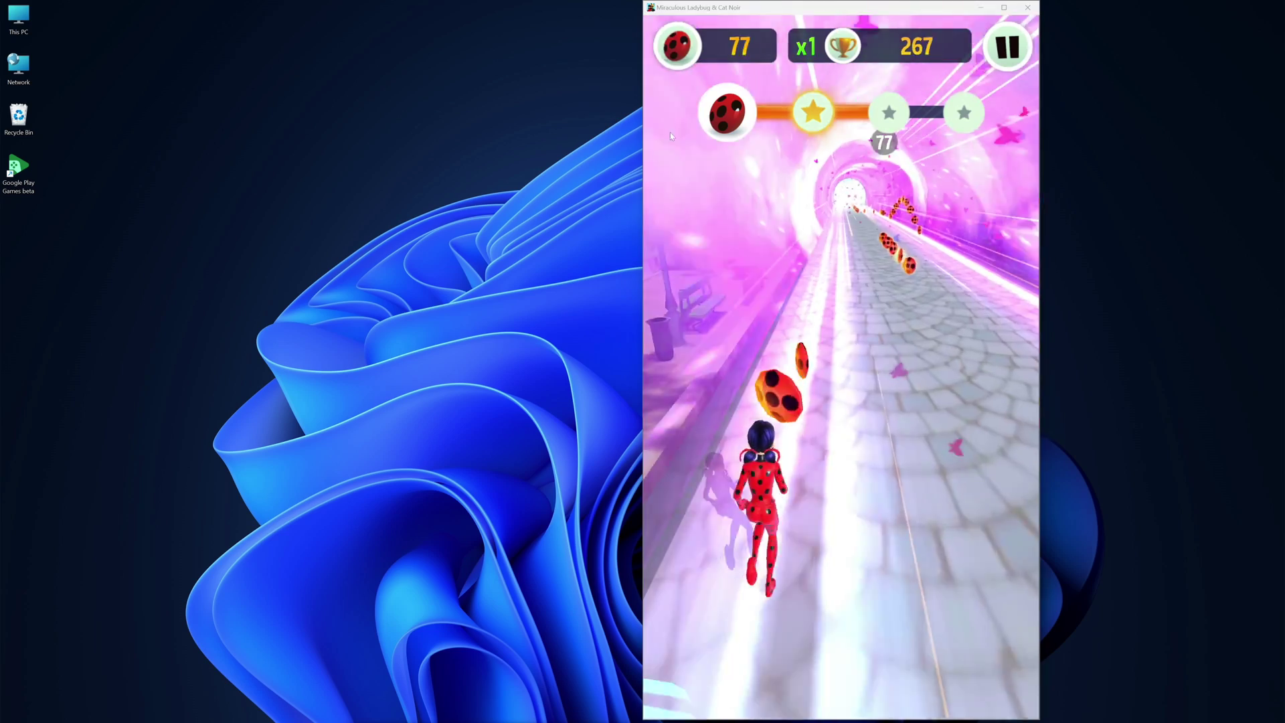
Steer the running heroine into the right-hand lane, slide her under an obstacle and move her back one lane to the left.
key("Right")
key("Right")
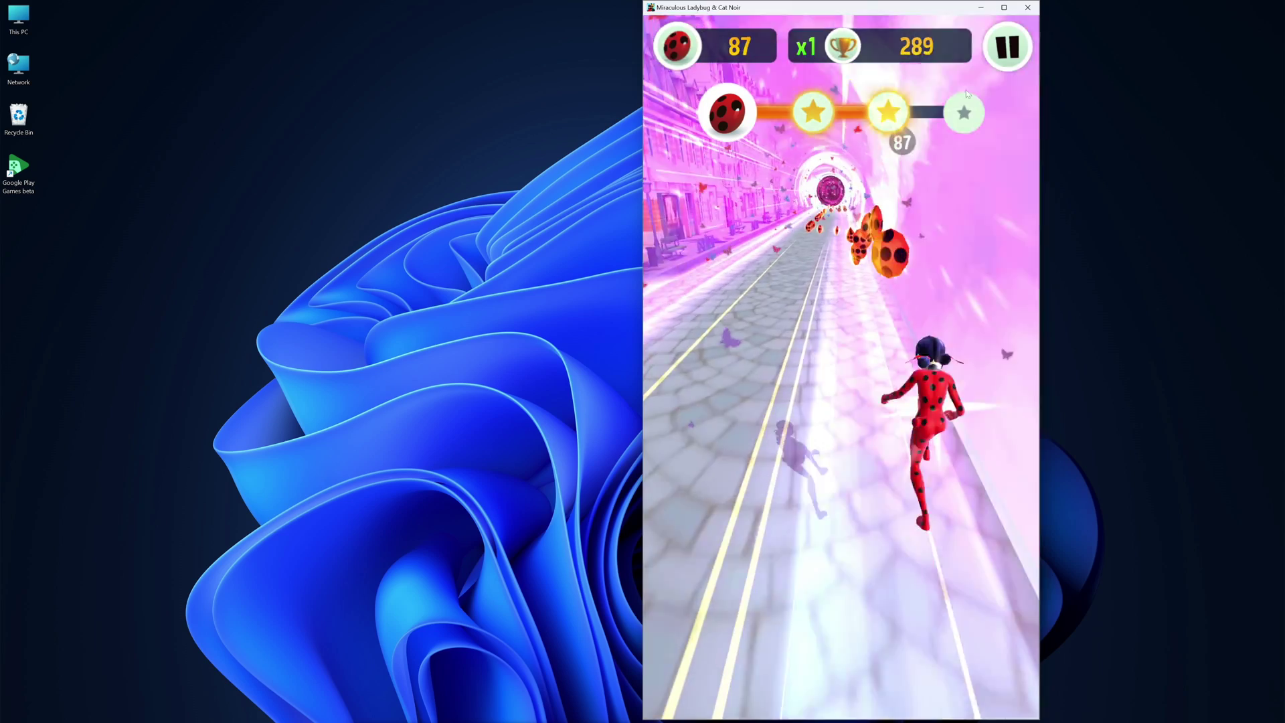
key("Down")
key("Left")
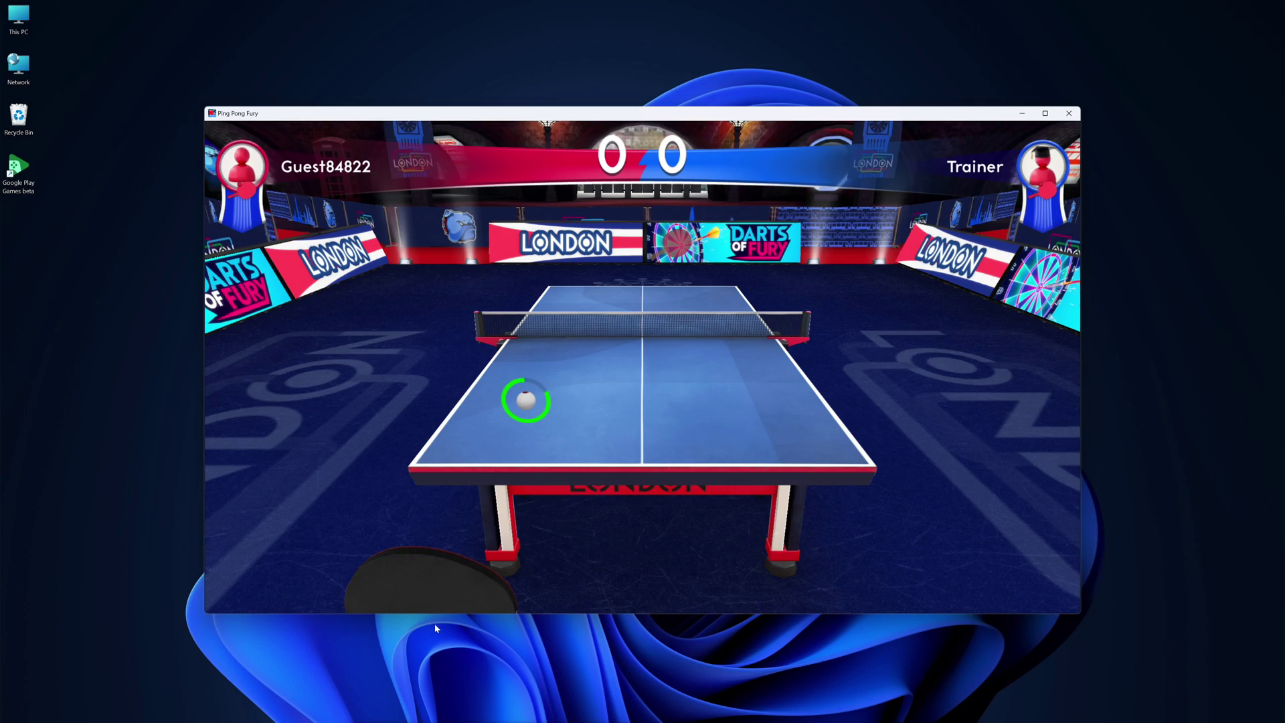
Switch to Ping Pong Fury and swing the paddle to serve and return the ball against the Trainer.
mouse_move(435, 624)
left_mouse_down()
mouse_move(593, 401)
mouse_move(715, 349)
mouse_move(656, 491)
mouse_move(412, 323)
mouse_move(517, 375)
mouse_move(840, 410)
mouse_move(584, 396)
left_mouse_up()
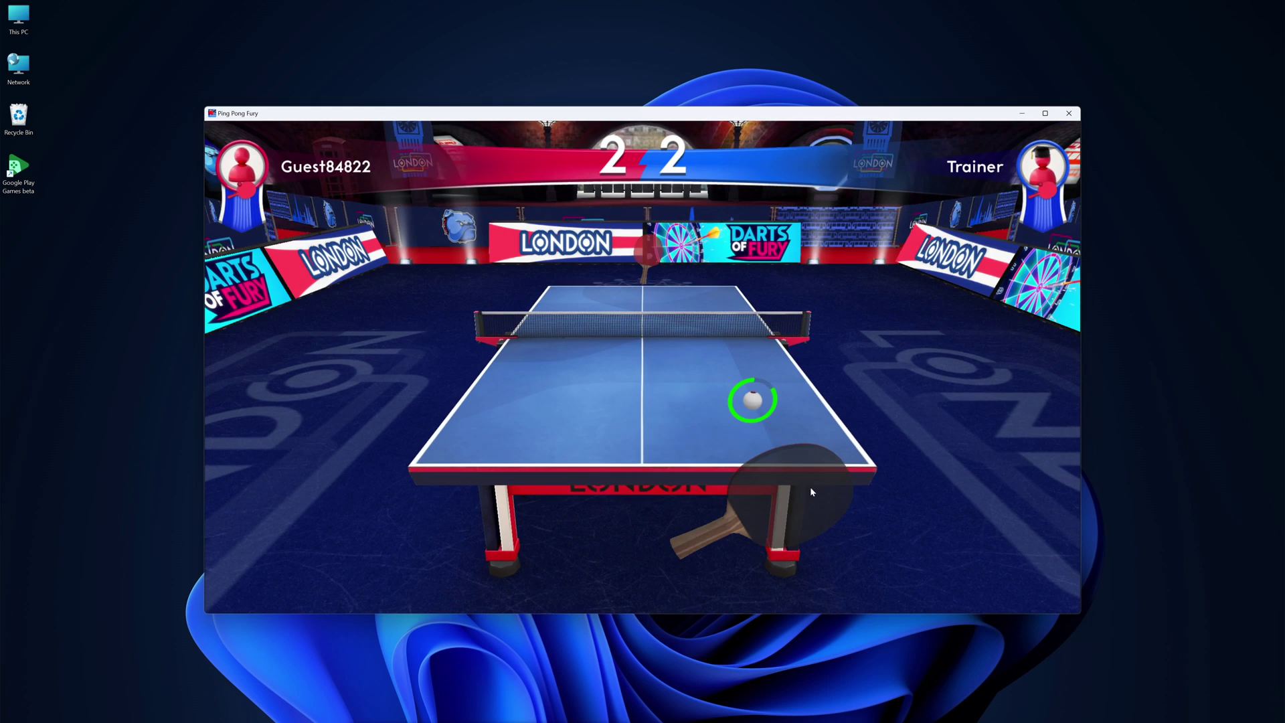
left_click_drag(809, 487, 602, 281)
mouse_move(667, 420)
left_mouse_down()
mouse_move(662, 596)
mouse_move(651, 223)
left_mouse_up()
mouse_move(657, 459)
left_mouse_down()
mouse_move(674, 467)
mouse_move(666, 300)
left_mouse_up()
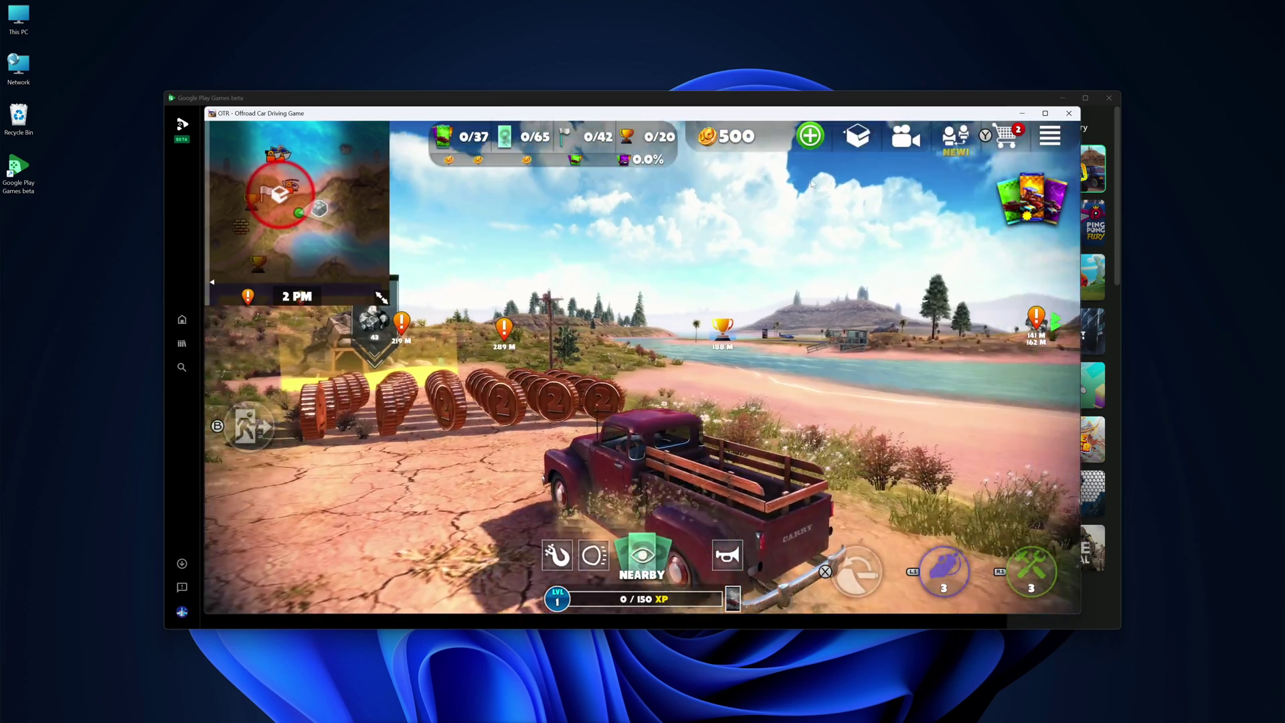
Switch to OTR - Offroad Car Driving Game and drive the red pickup along the rows of coins onto the paved road.
key("w")
key("a")
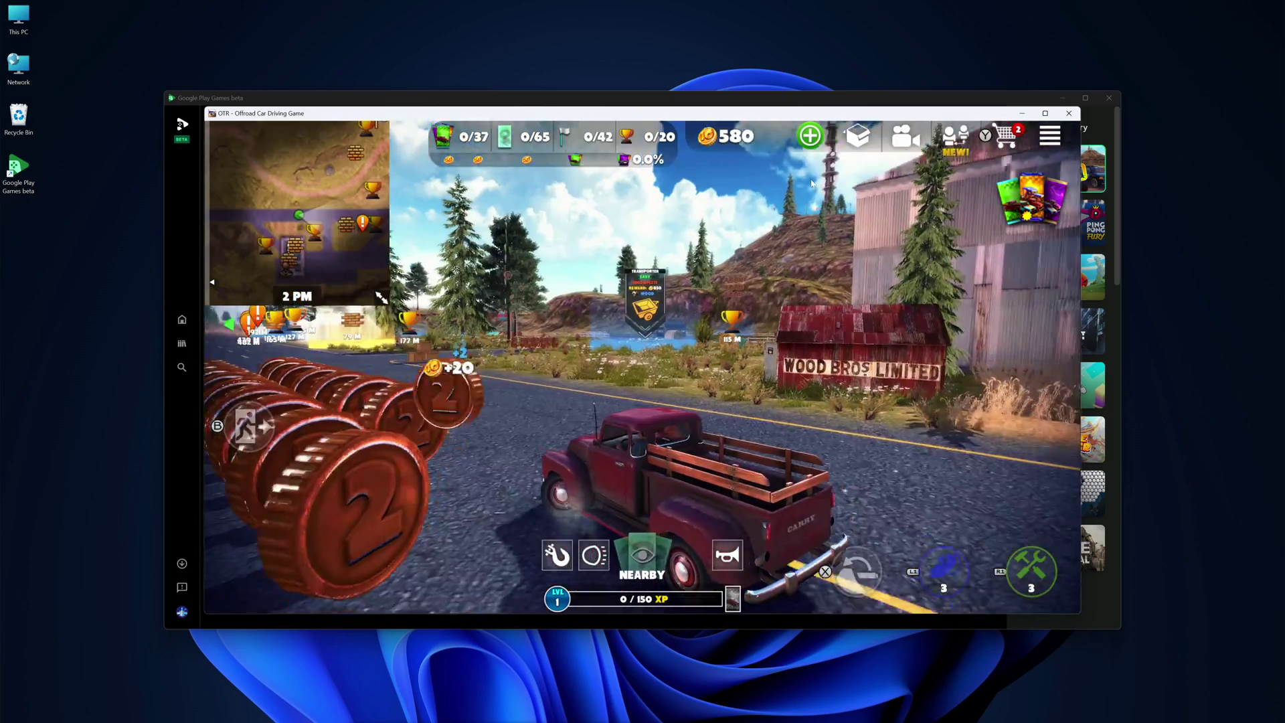
key("w")
key("w")
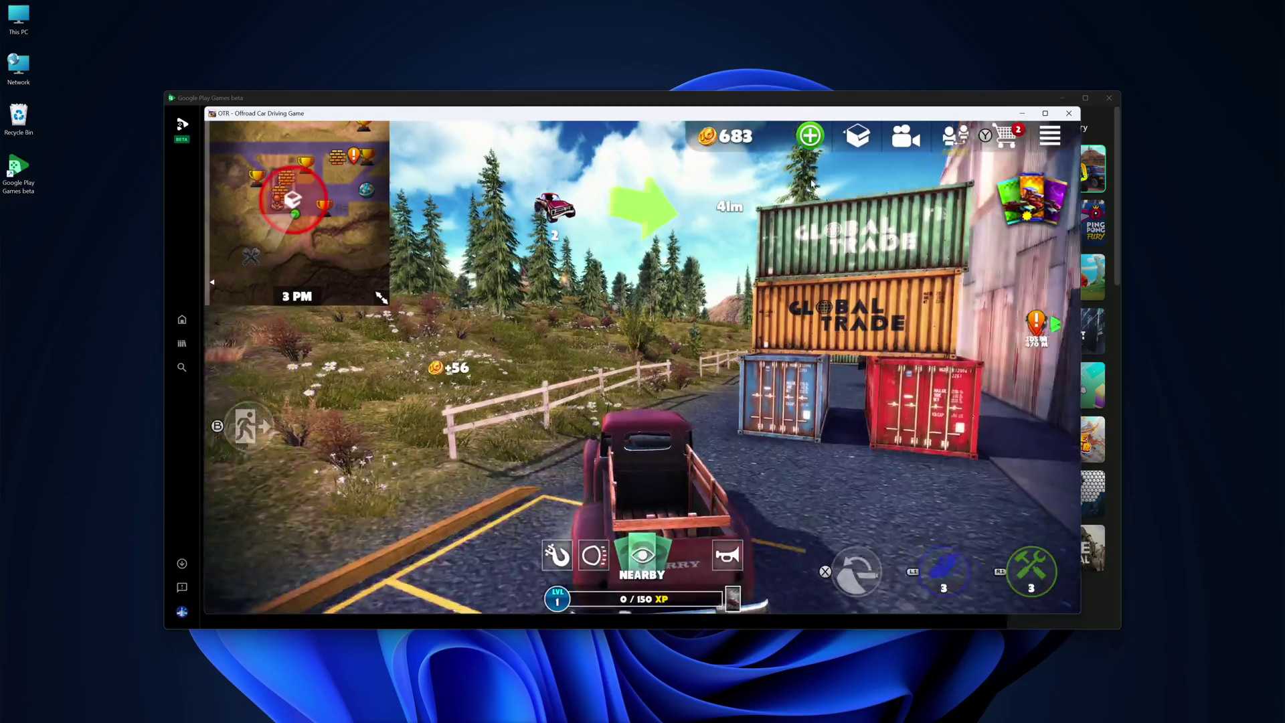
Drive the pickup between the fence and the Global Trade containers, reversing and turning right beside the green container.
key("w")
key("d")
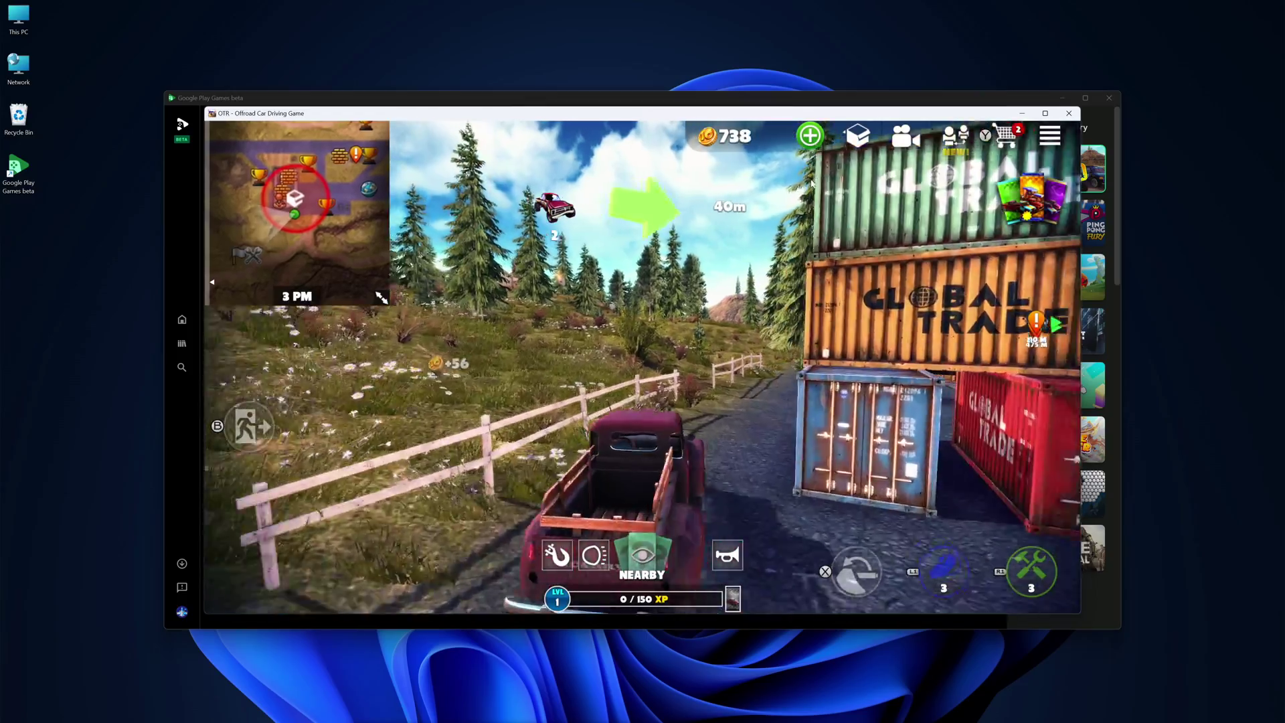
key("w")
key("d")
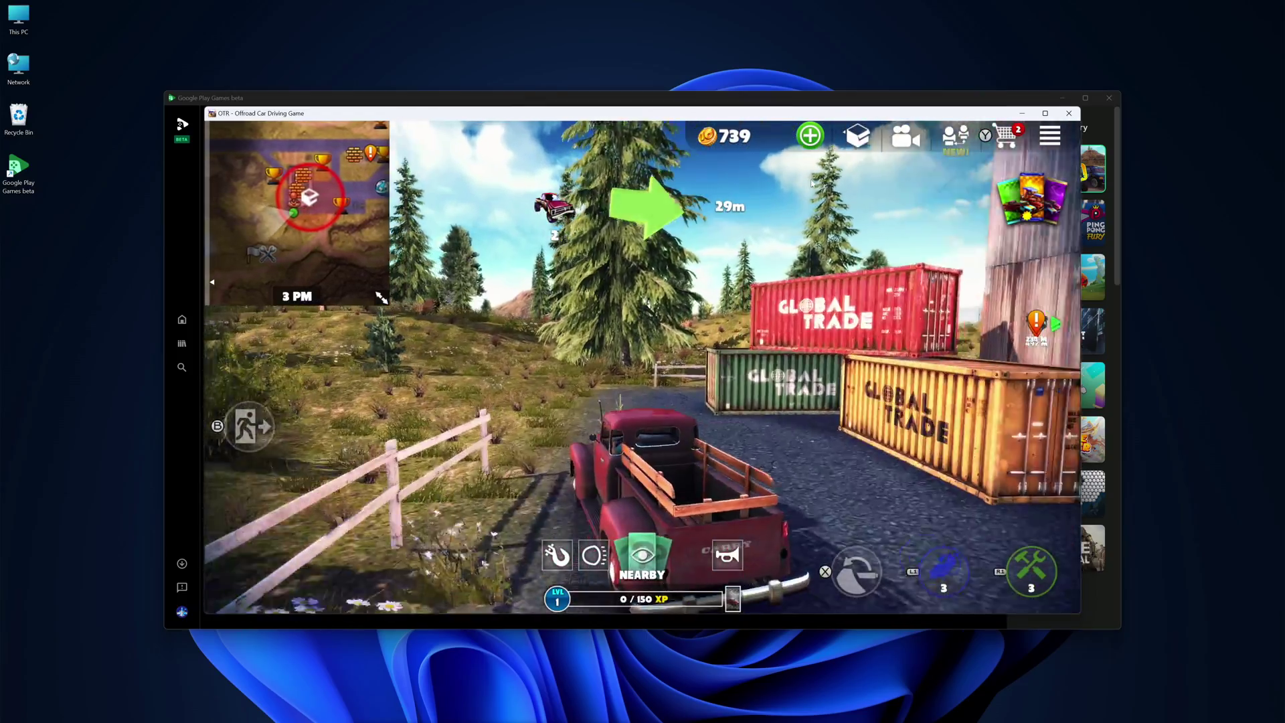
key("s")
key("w")
key("d")
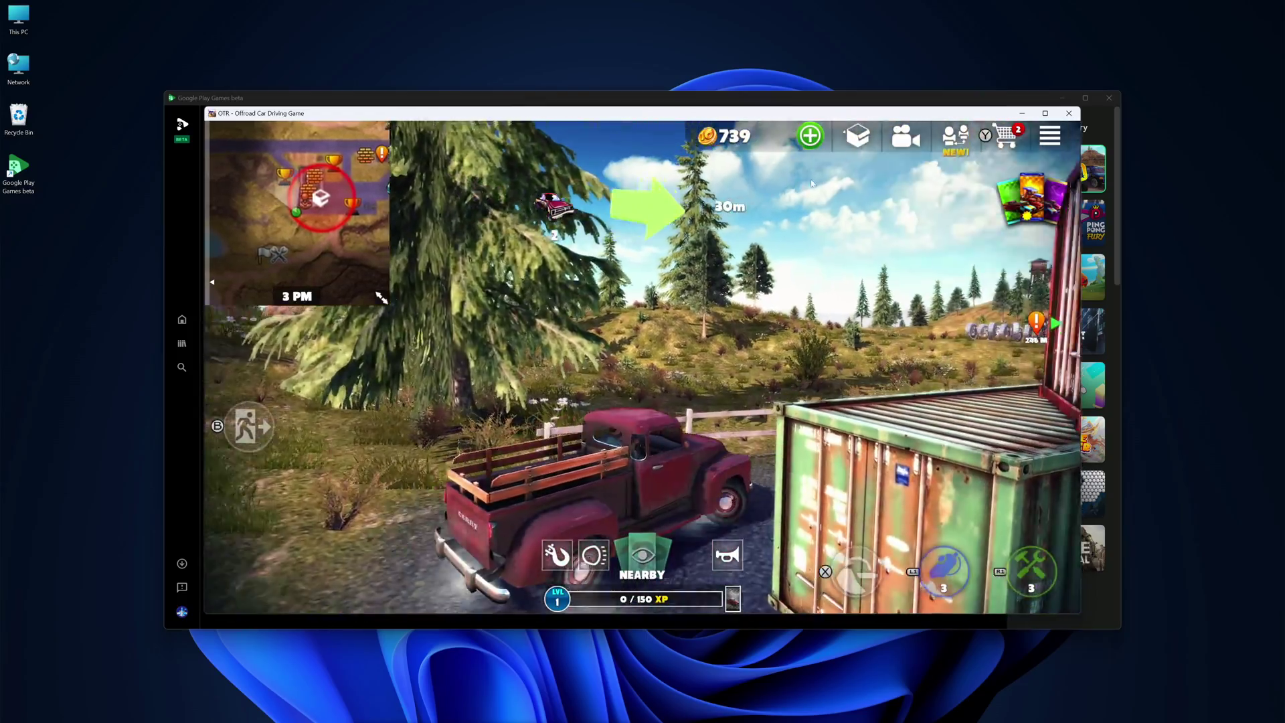
Drive the pickup alongside the metal warehouse wall and turn right toward its large open entrance.
key("w")
key("a")
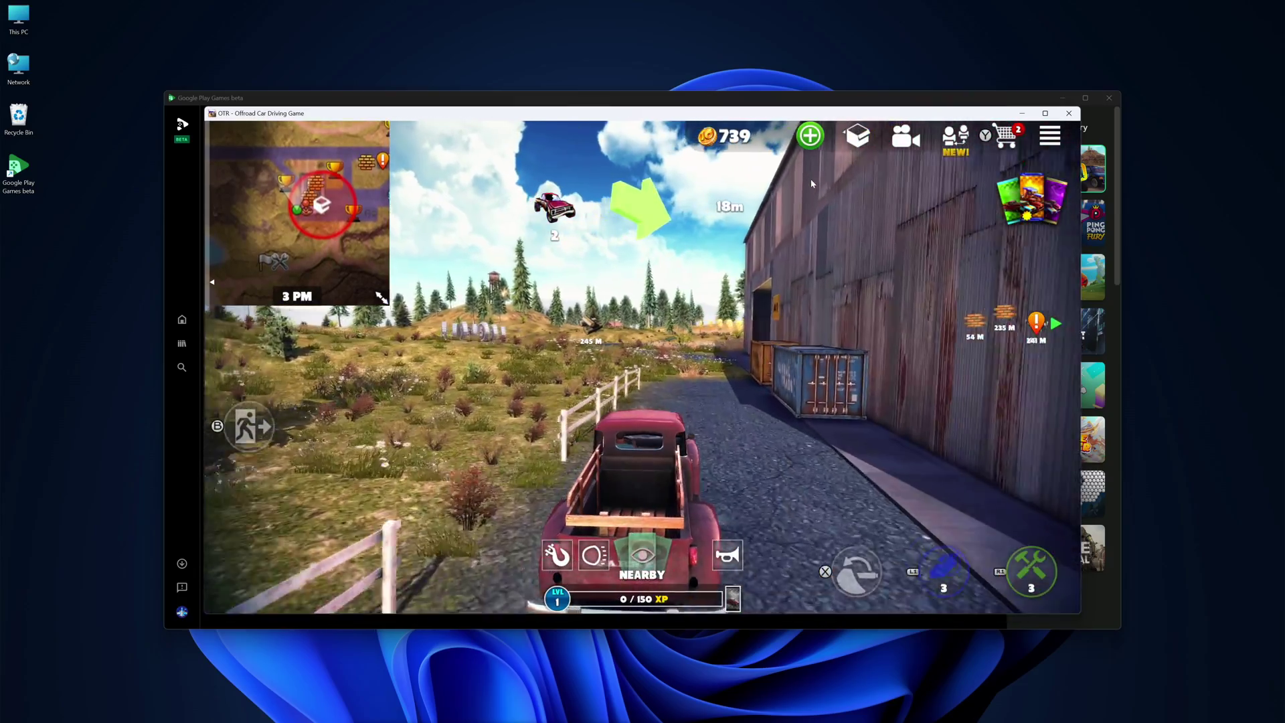
key("w")
key("d")
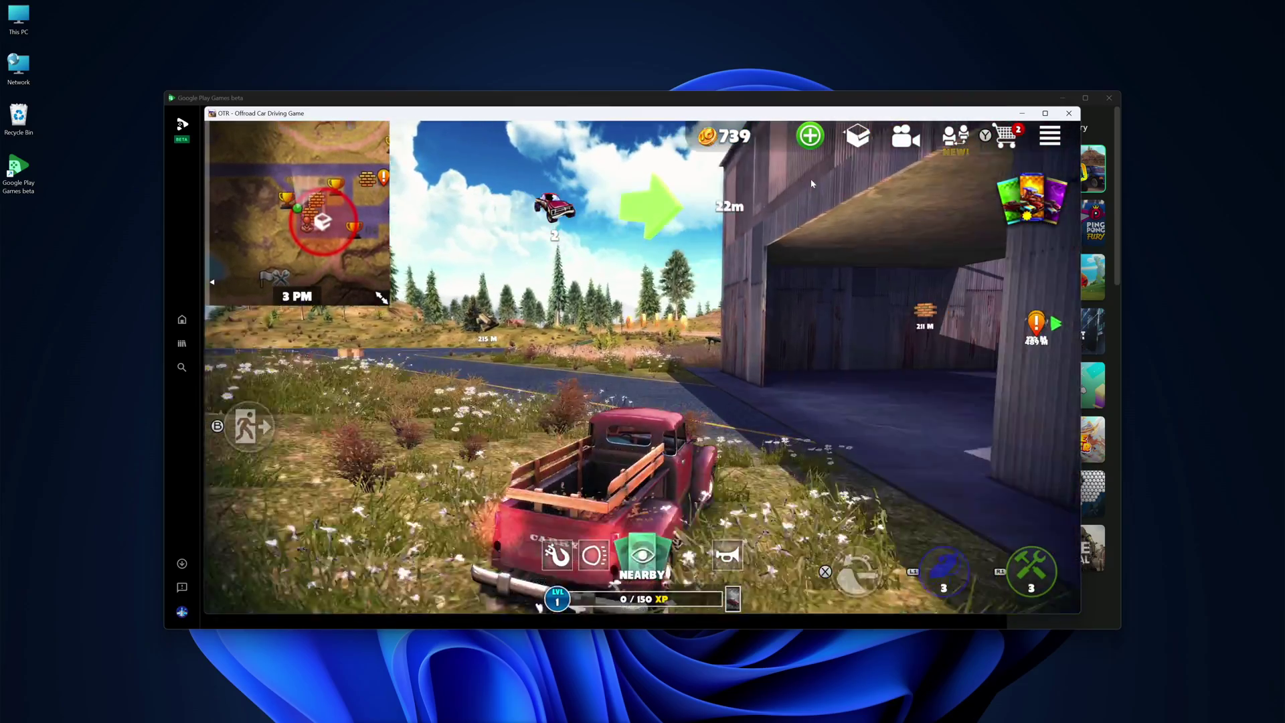
Drive the pickup into the warehouse, get out and run the character away from the parked truck.
key("w")
key("d")
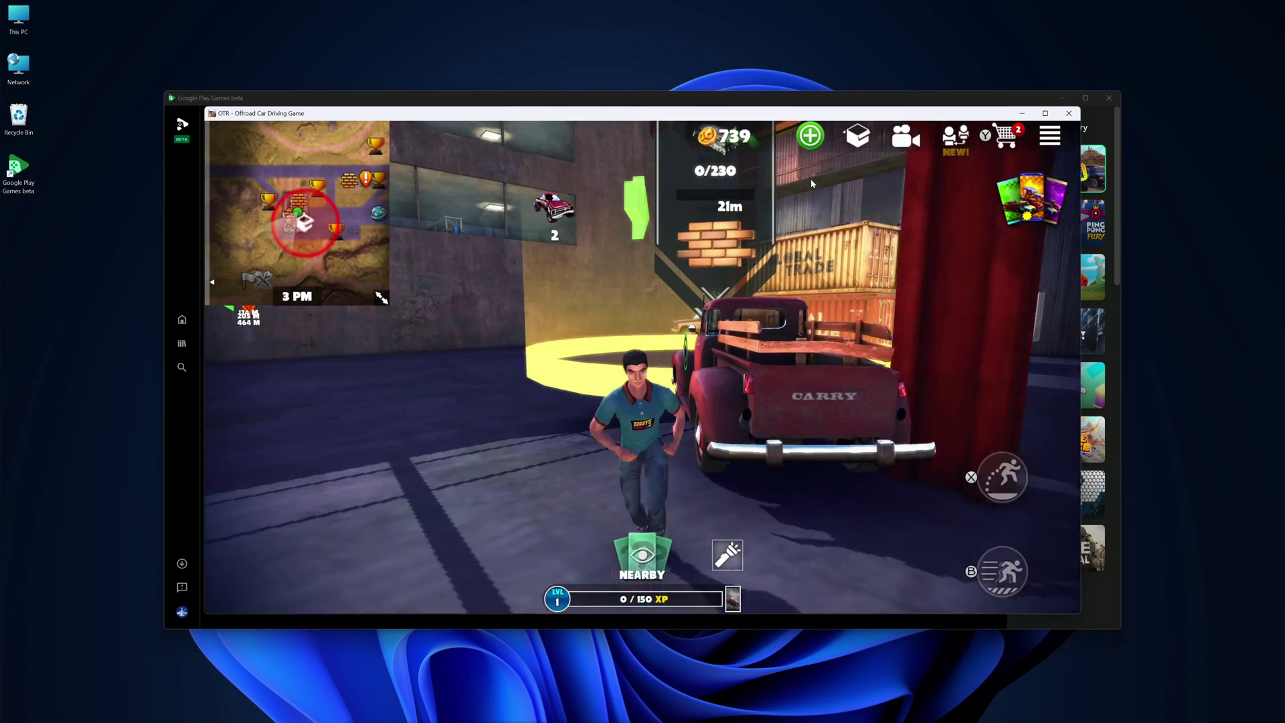
key("s")
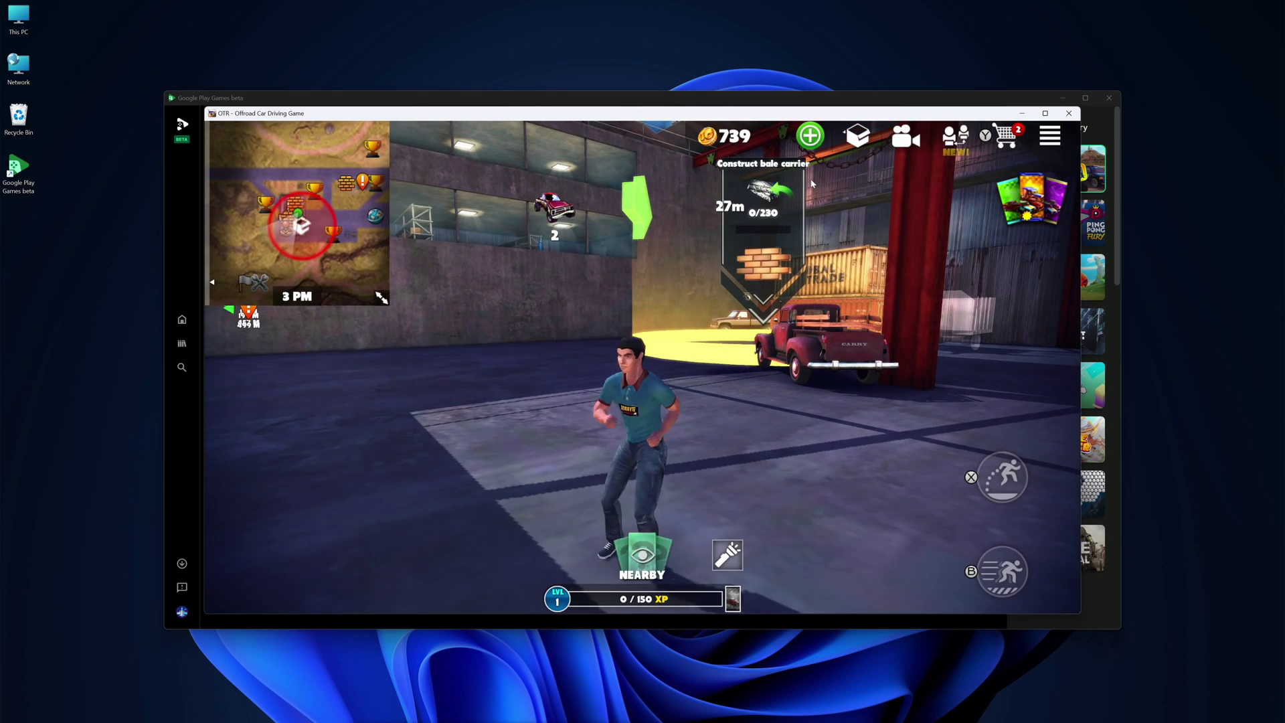
key("d")
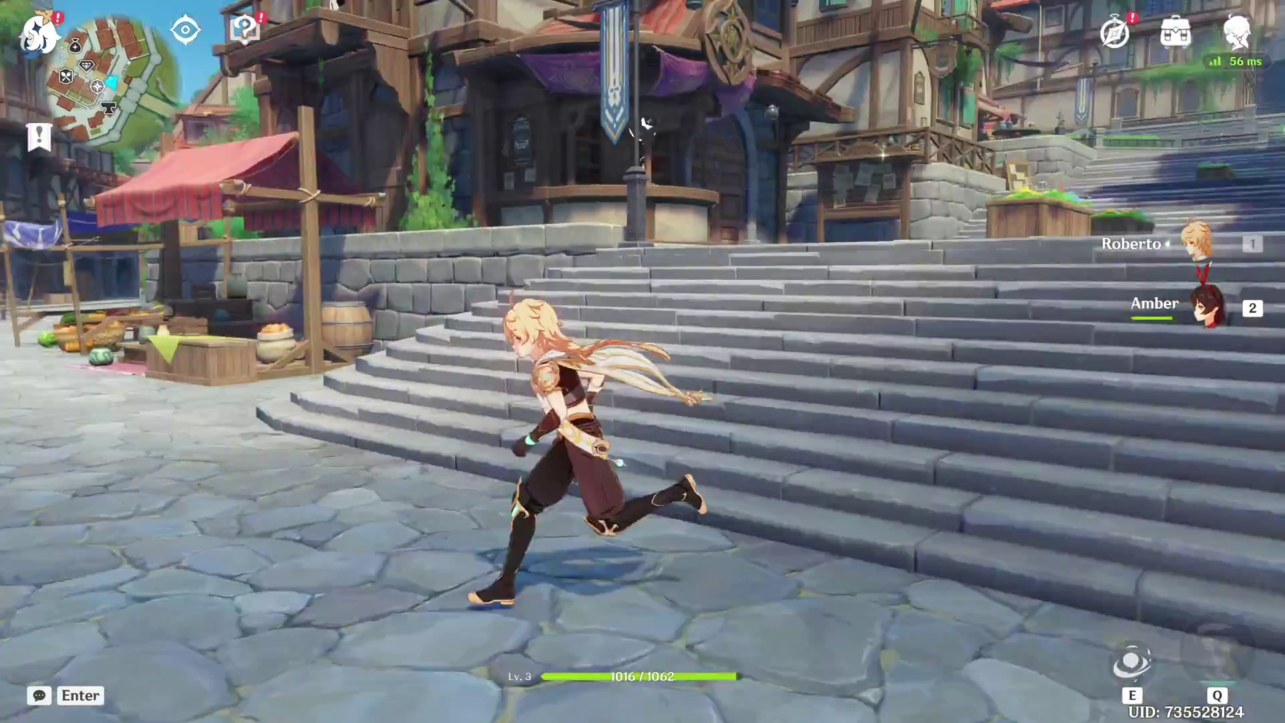
Switch to Genshin Impact and sprint and jump the character over the planters and up the stairs to the fountain square.
key("shift")
key("space")
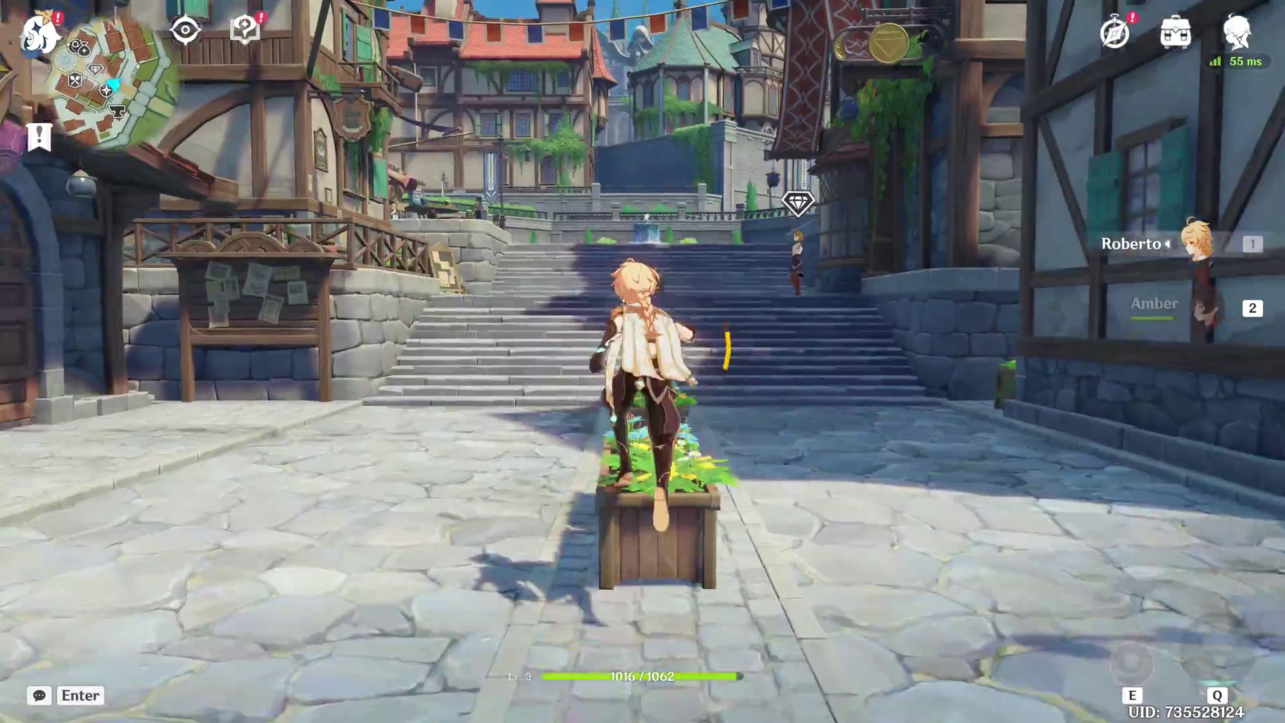
key("space")
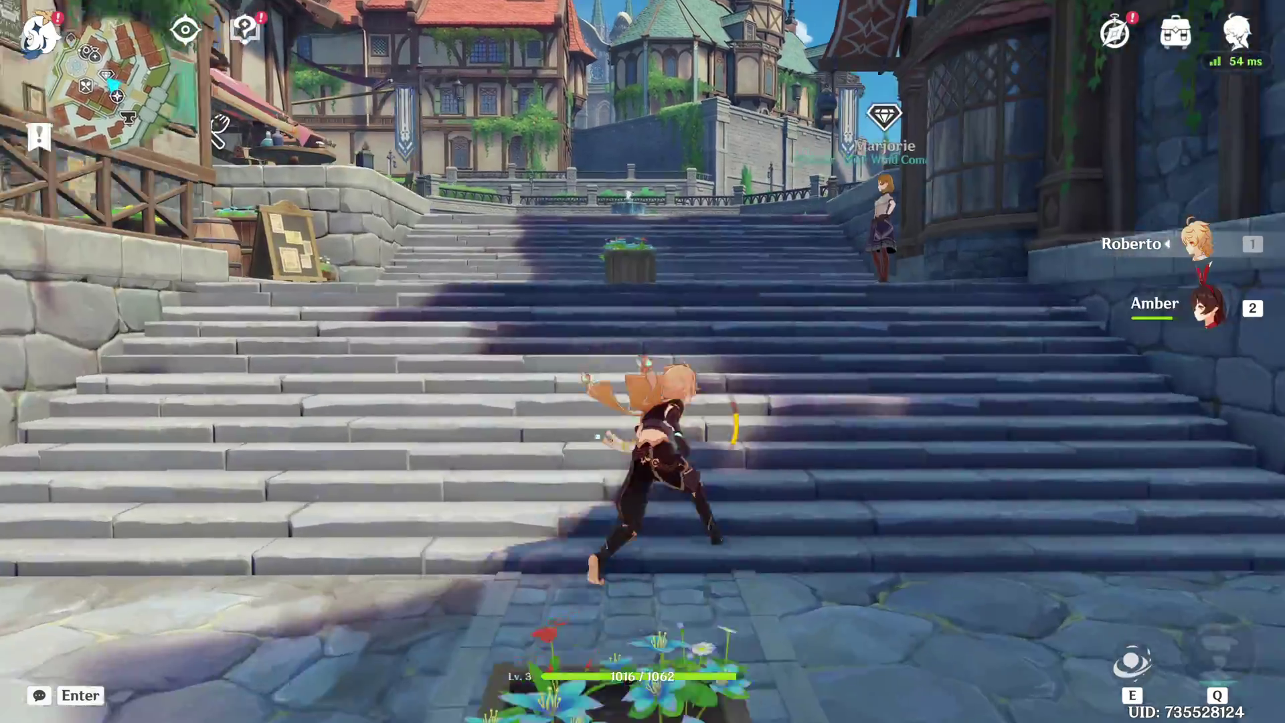
key("shift")
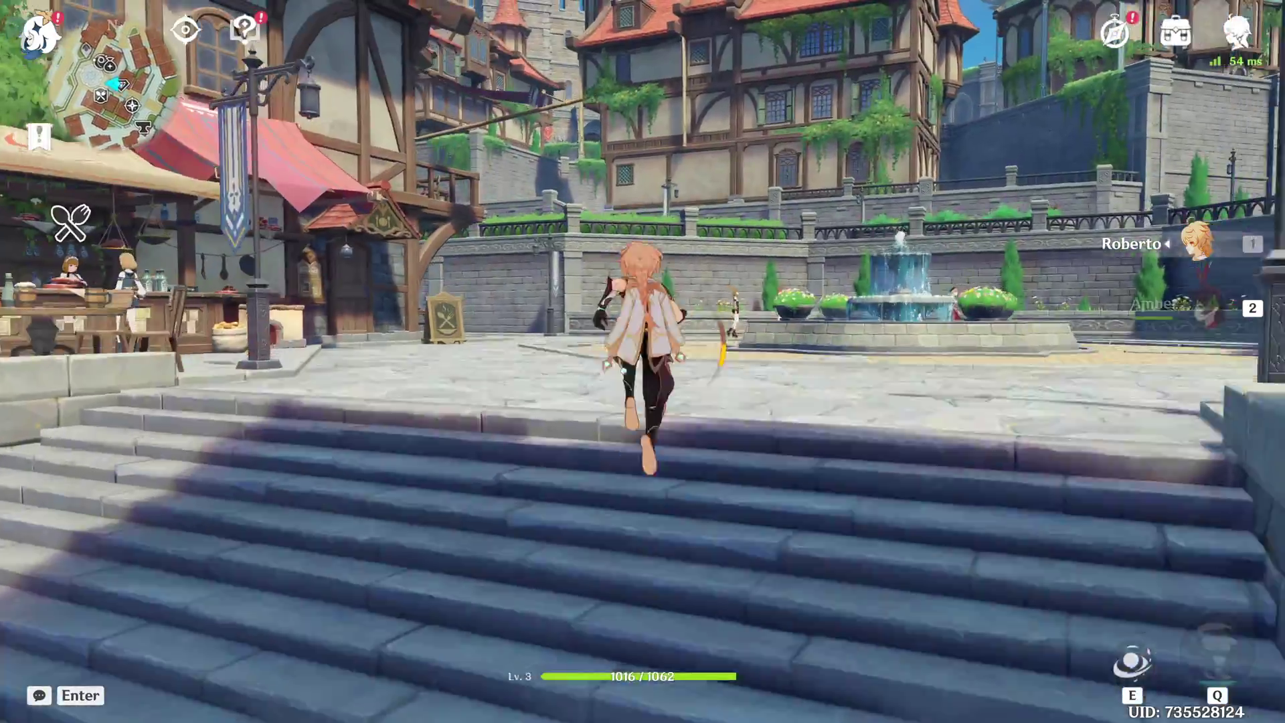
key("shift")
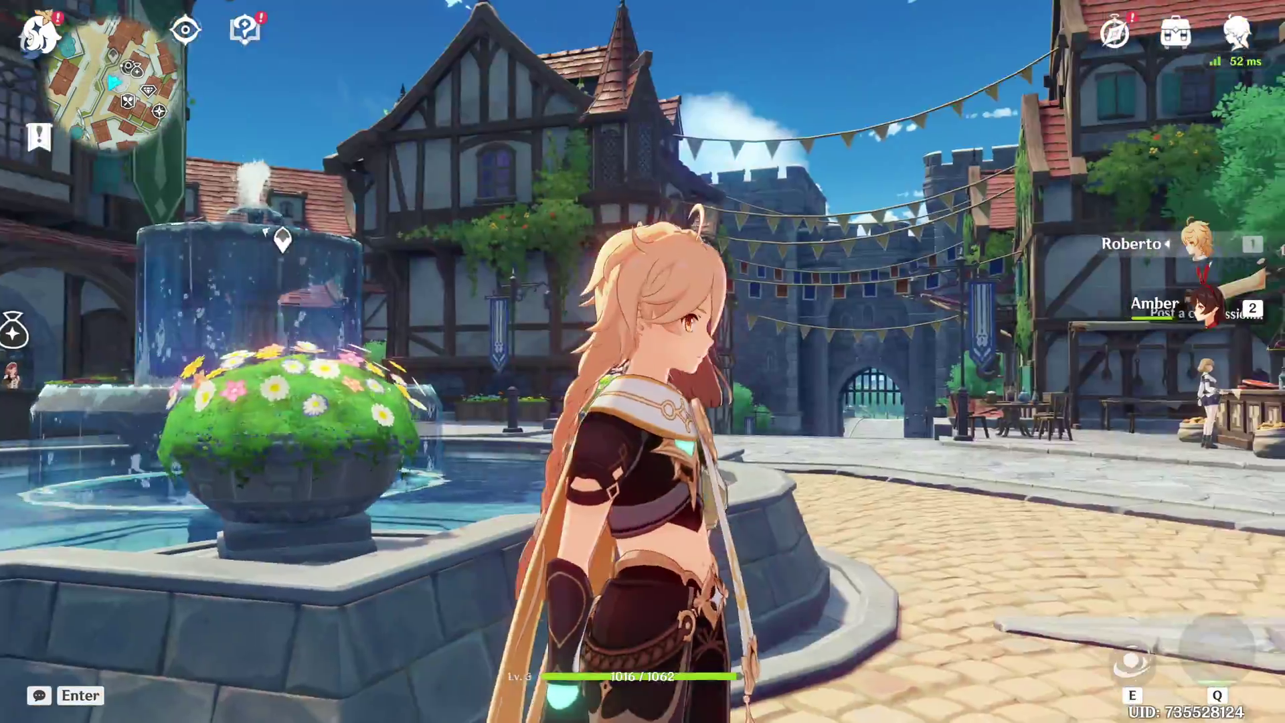
Run the character from the fountain across the square, turning left toward the arched shop counters.
key("w")
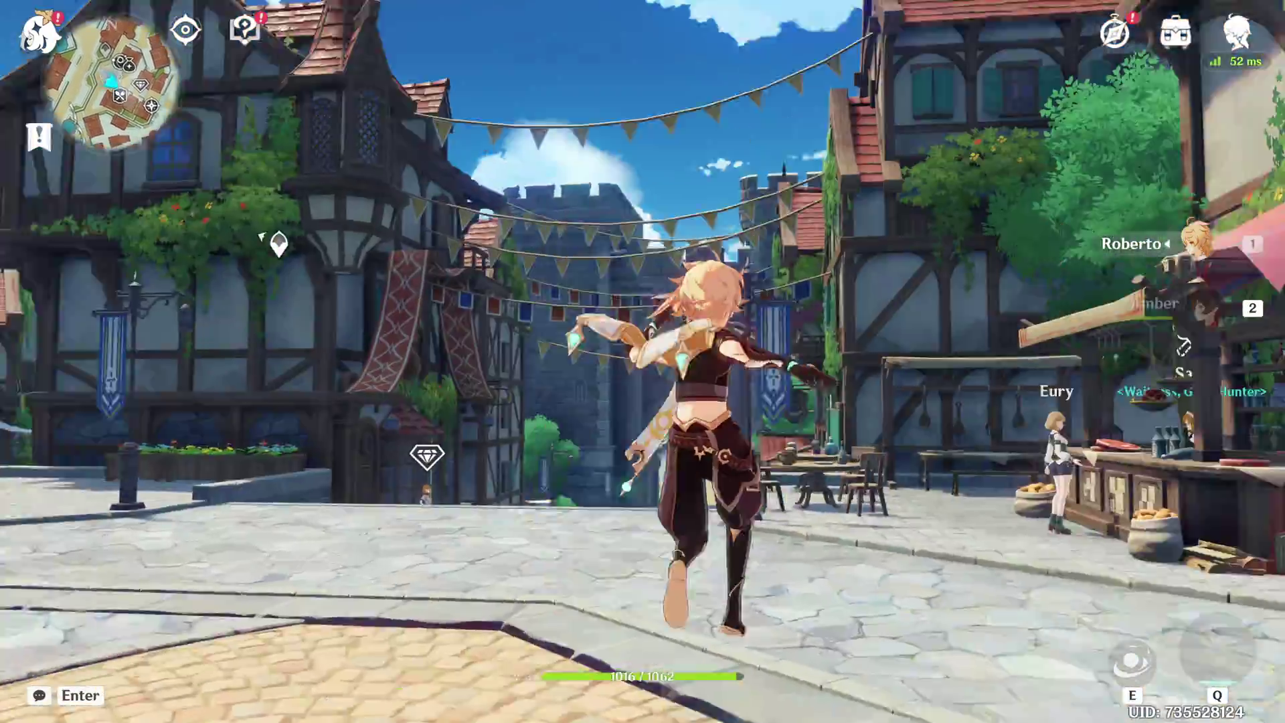
key("a")
key("w")
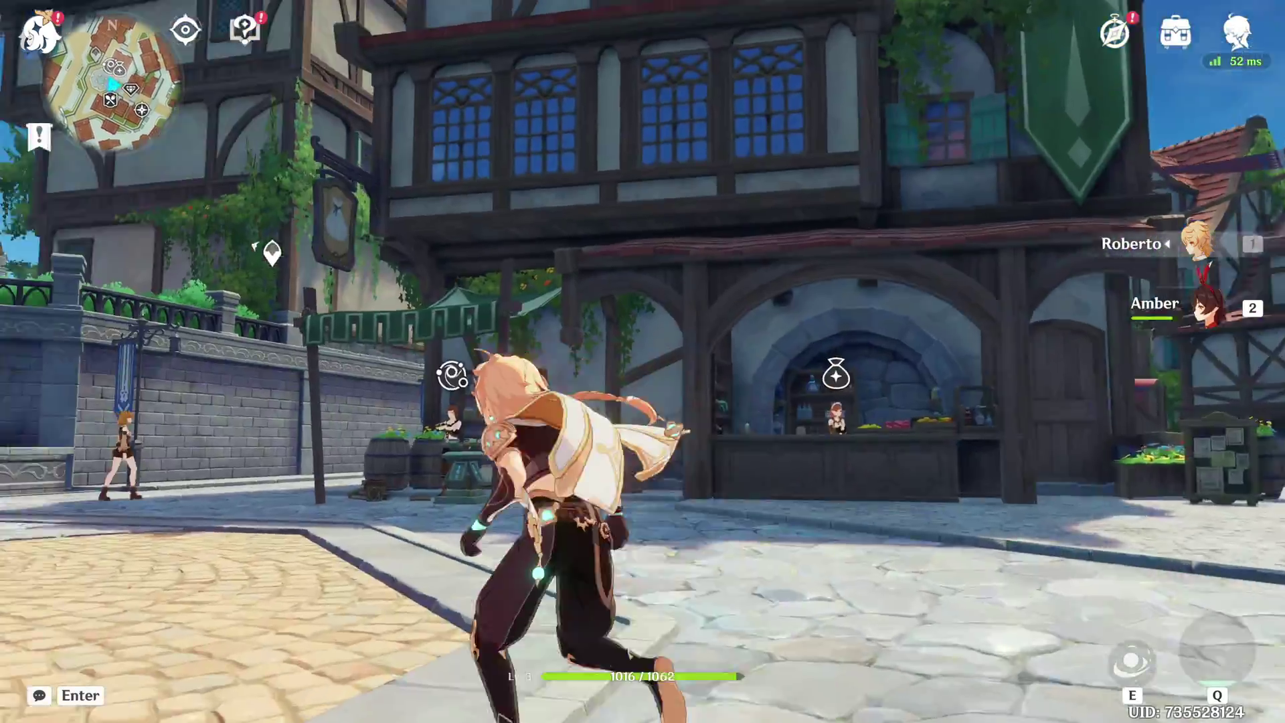